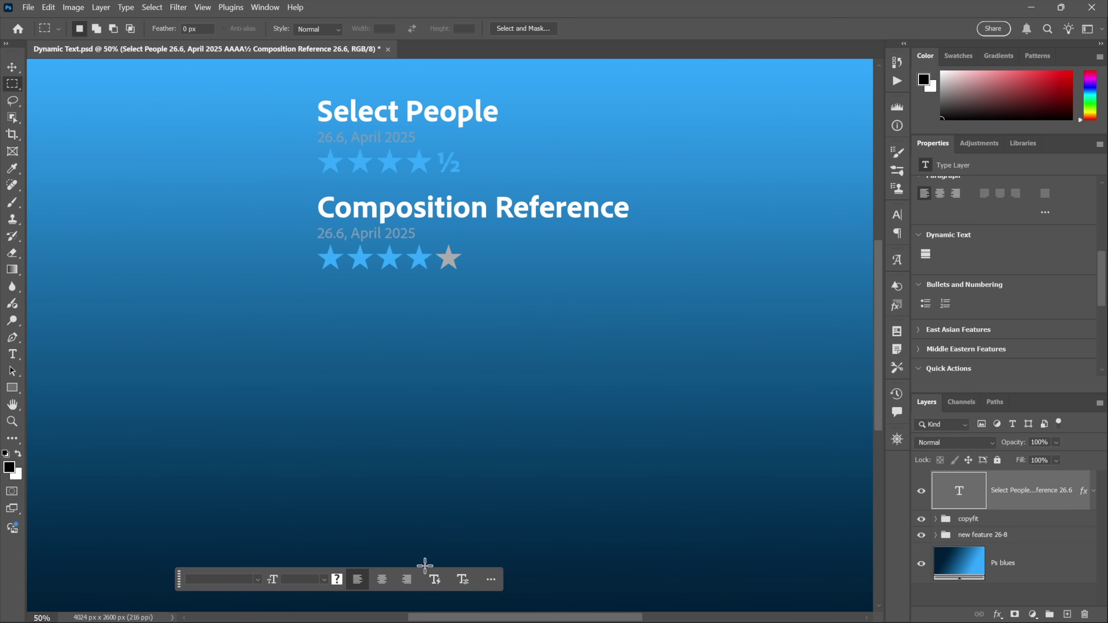
Turn on Dynamic Text for the Select People text layer and resize its text box to about 1327 by 1284 px.
click(428, 584)
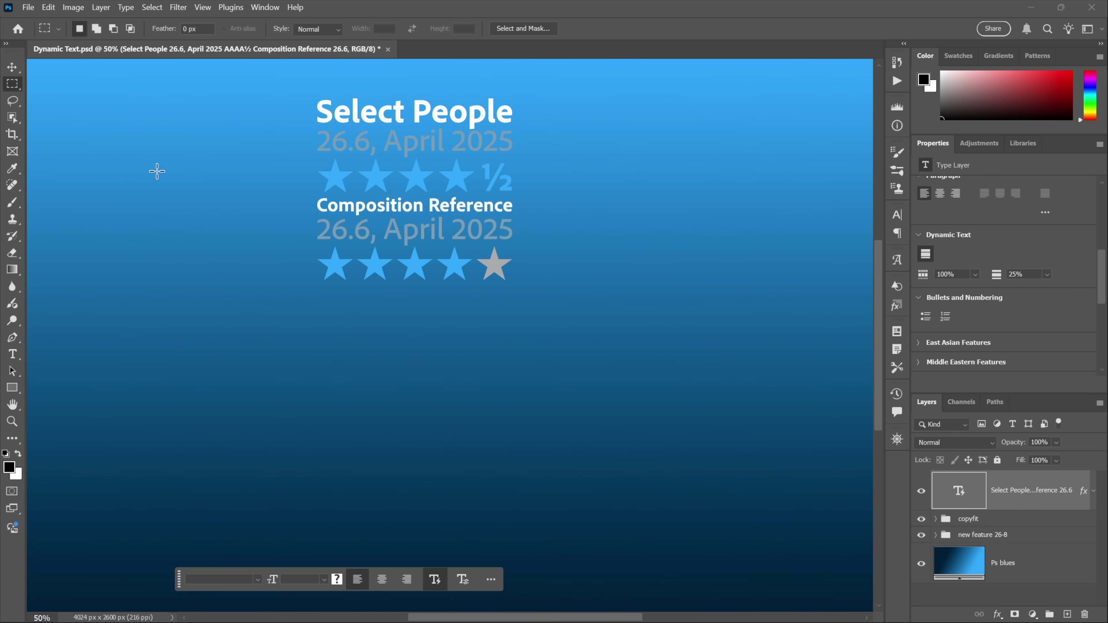
click(15, 358)
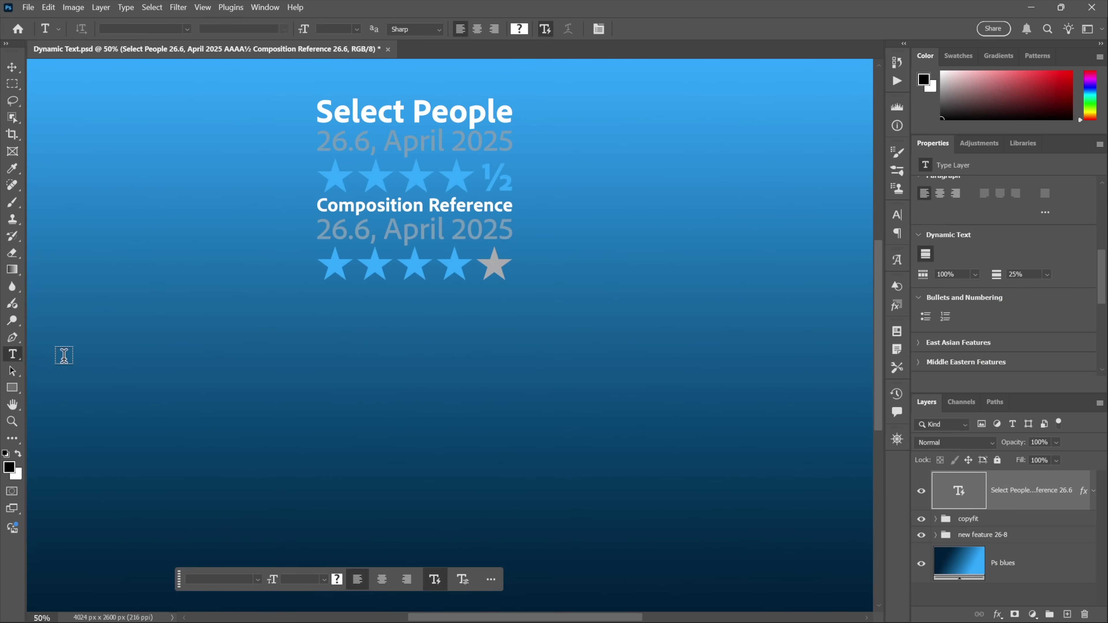
click(355, 201)
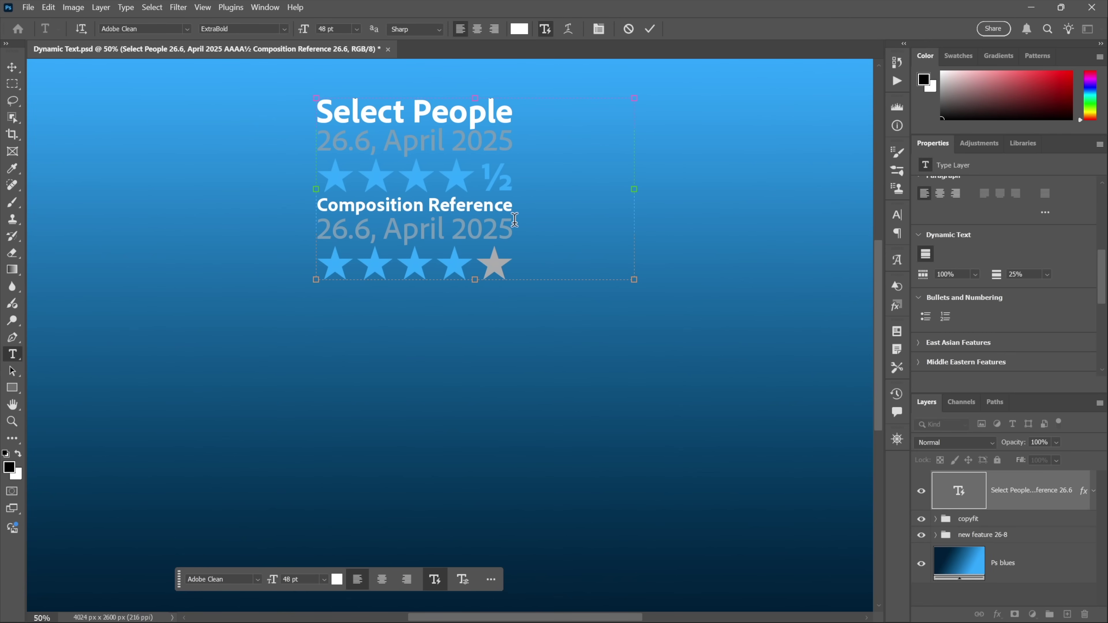
drag(634, 279, 603, 378)
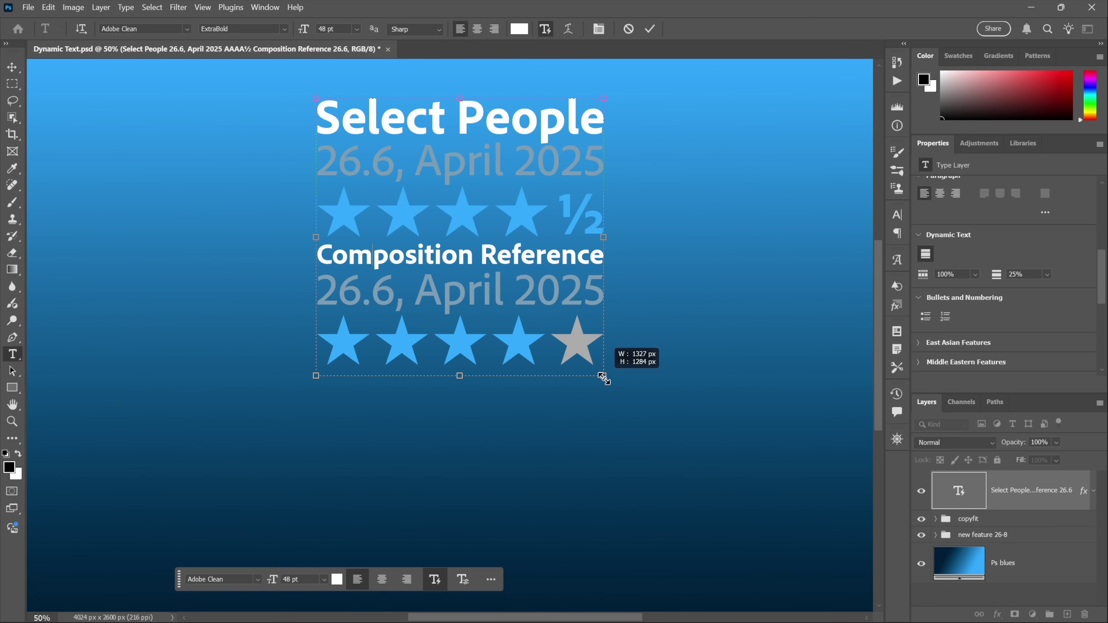
drag(602, 376, 604, 379)
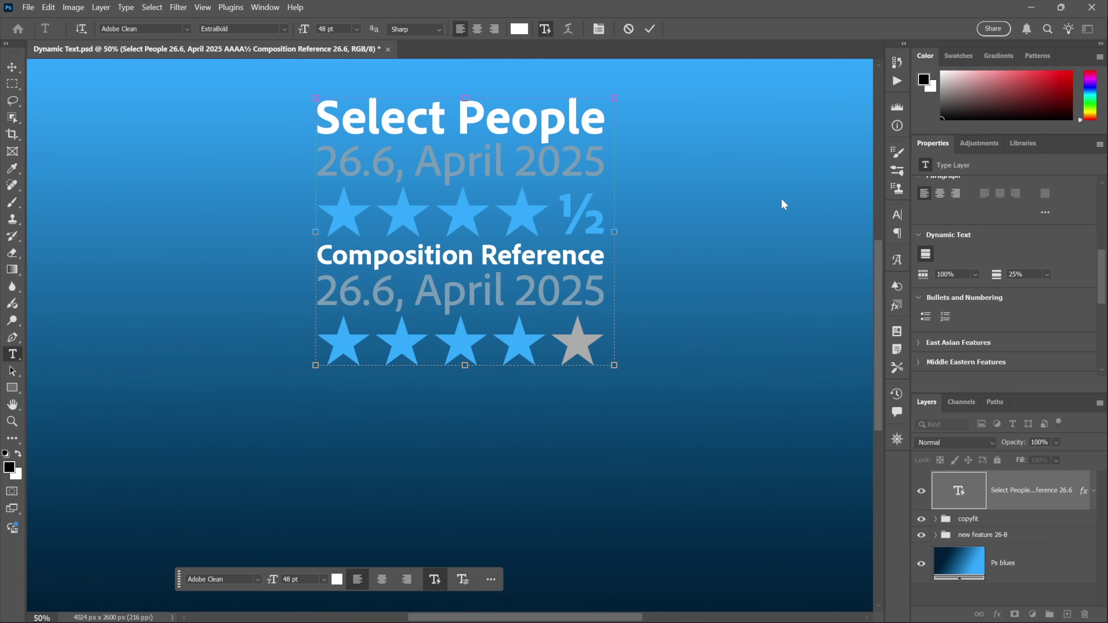
Try centre alignment on the Composition Reference line, set it to right alignment, and commit the text edit.
click(941, 194)
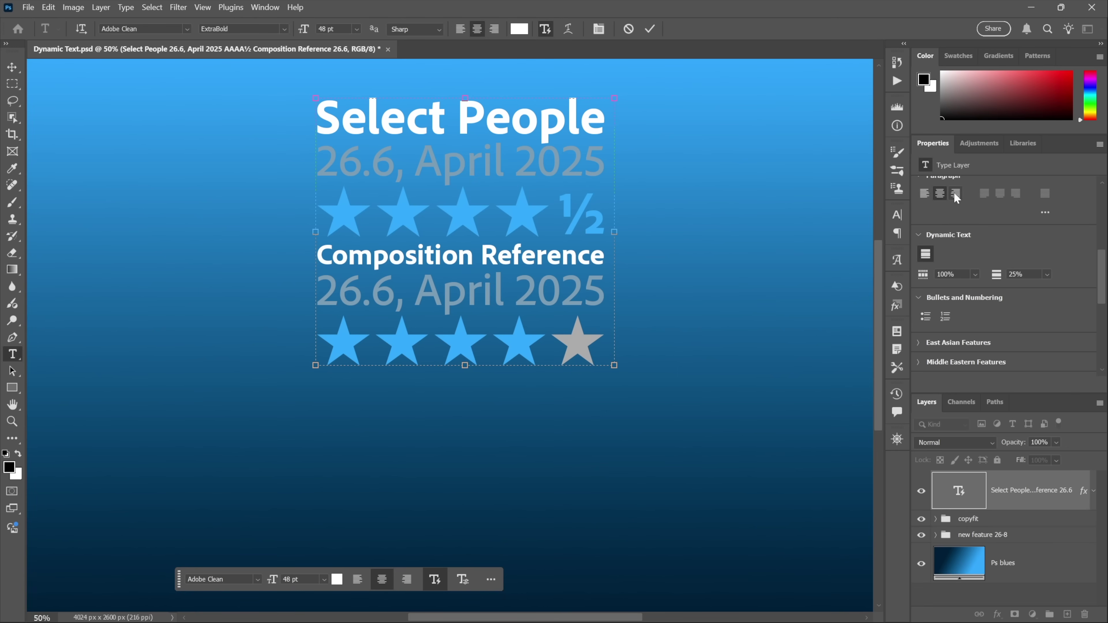
click(955, 194)
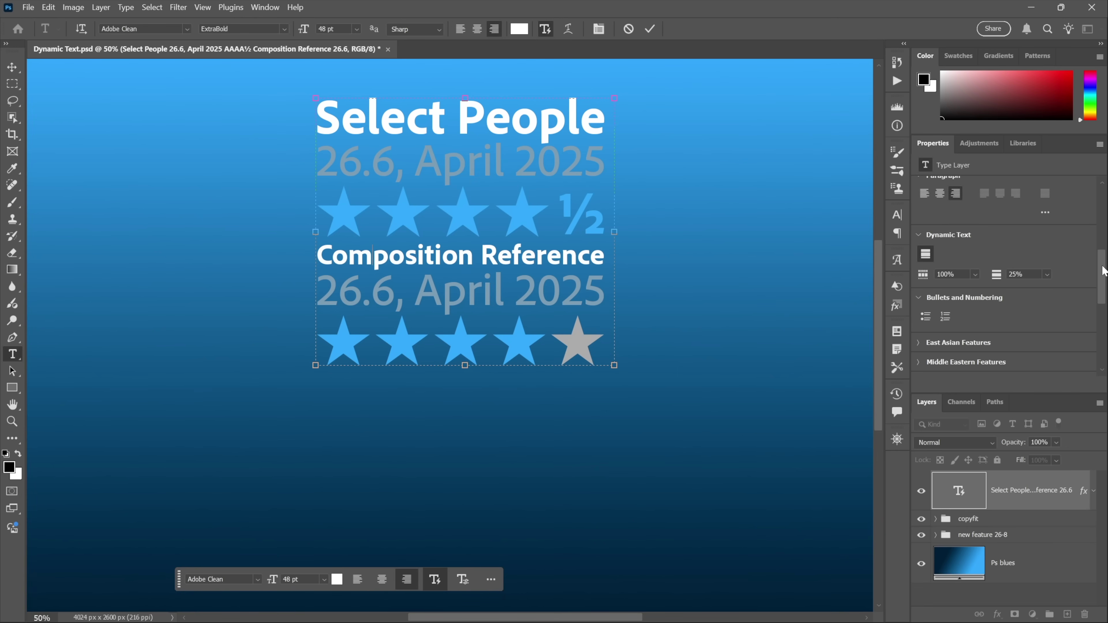
drag(1104, 271, 1104, 198)
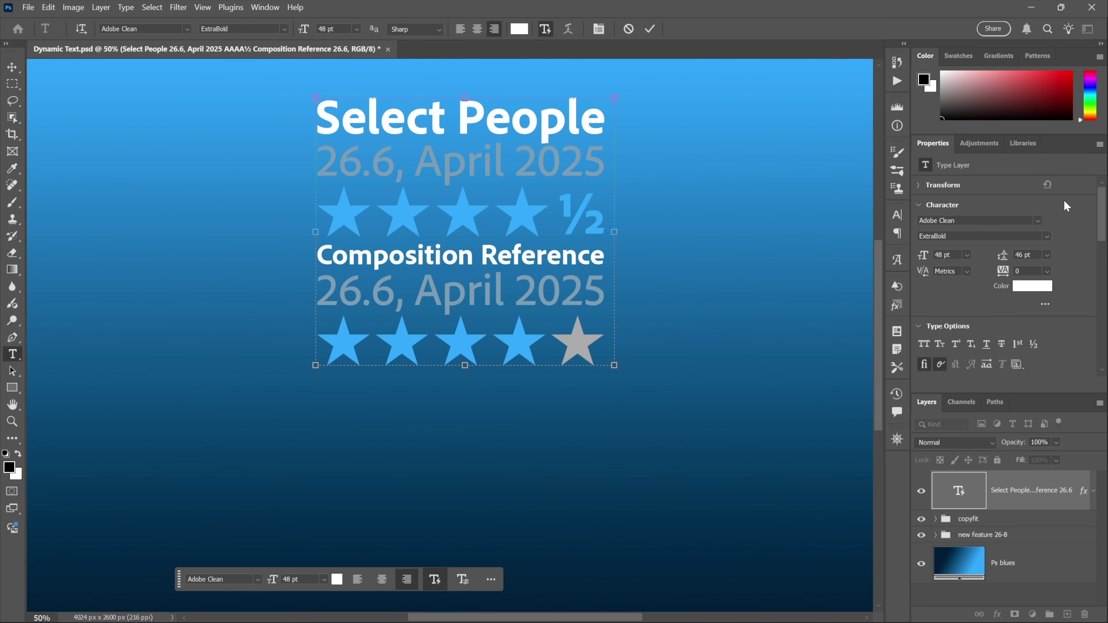
key(ctrl+Return)
Show the guides, stretch the text box's left edge out to the left vertical guide, adjust its right edge, and commit.
key(ctrl+semicolon)
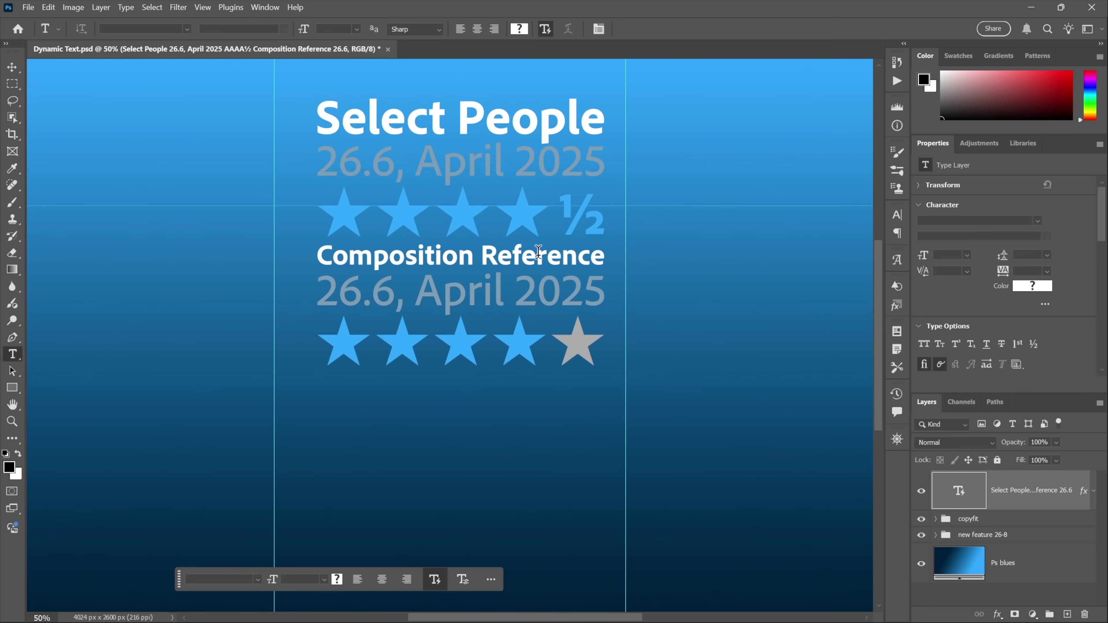
click(333, 260)
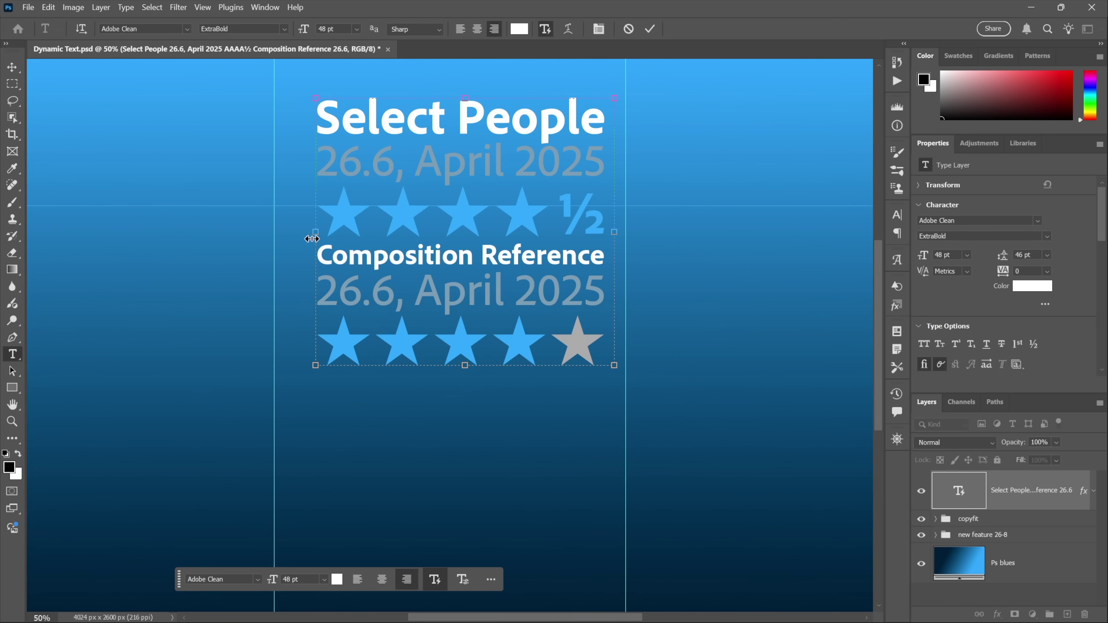
drag(315, 232, 276, 233)
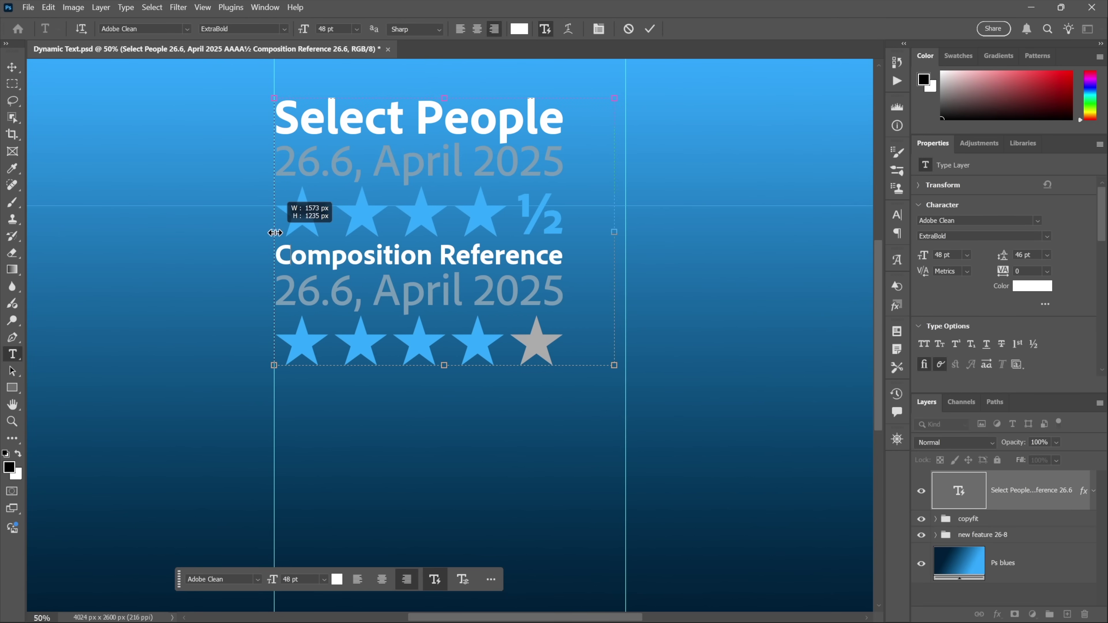
drag(614, 232, 625, 232)
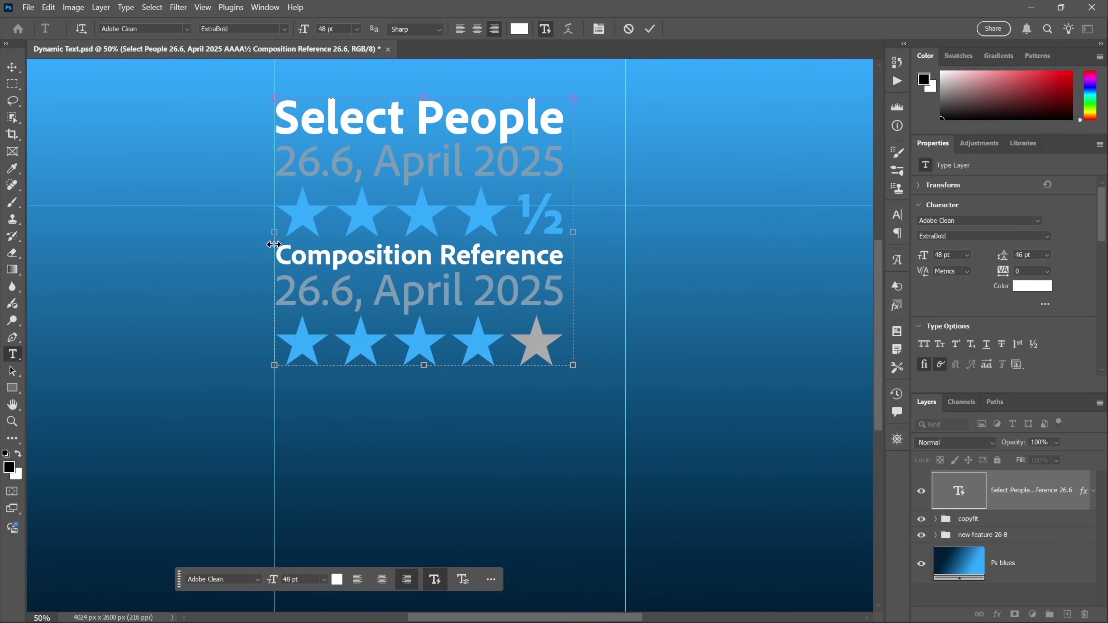
click(135, 241)
Move the text layer slightly left so its letters line up exactly with the left vertical guide.
key(v)
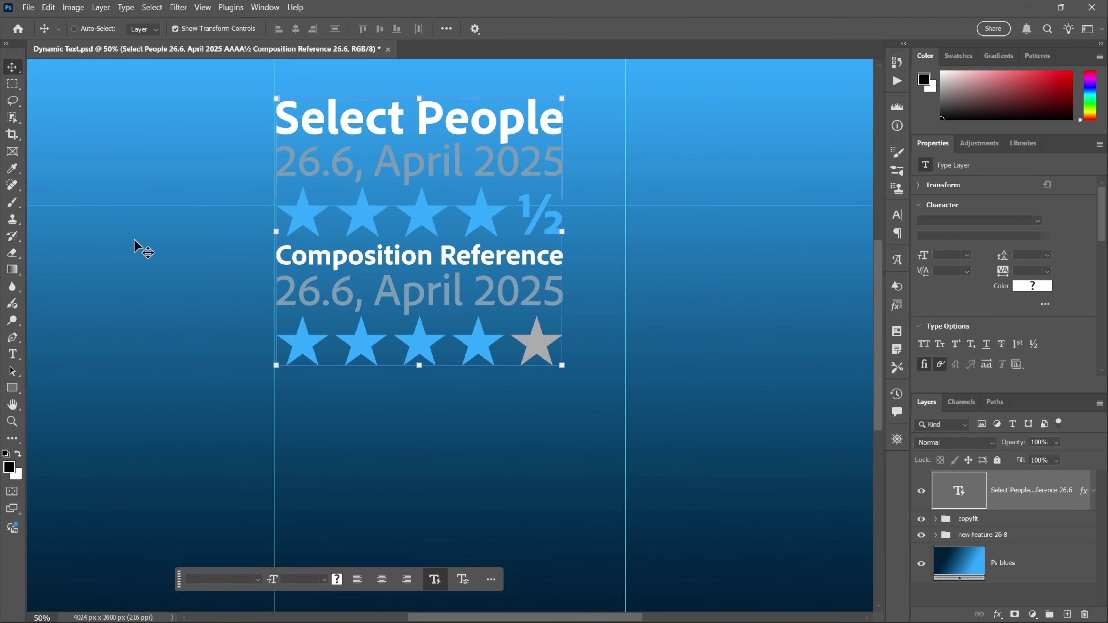
key(ctrl+1)
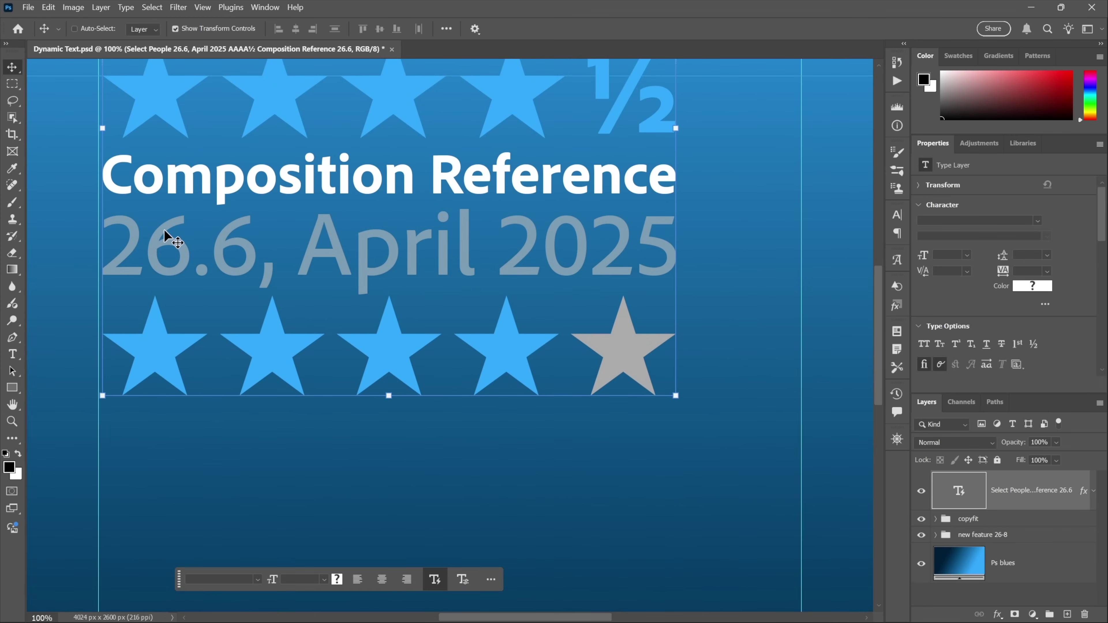
drag(160, 230, 156, 232)
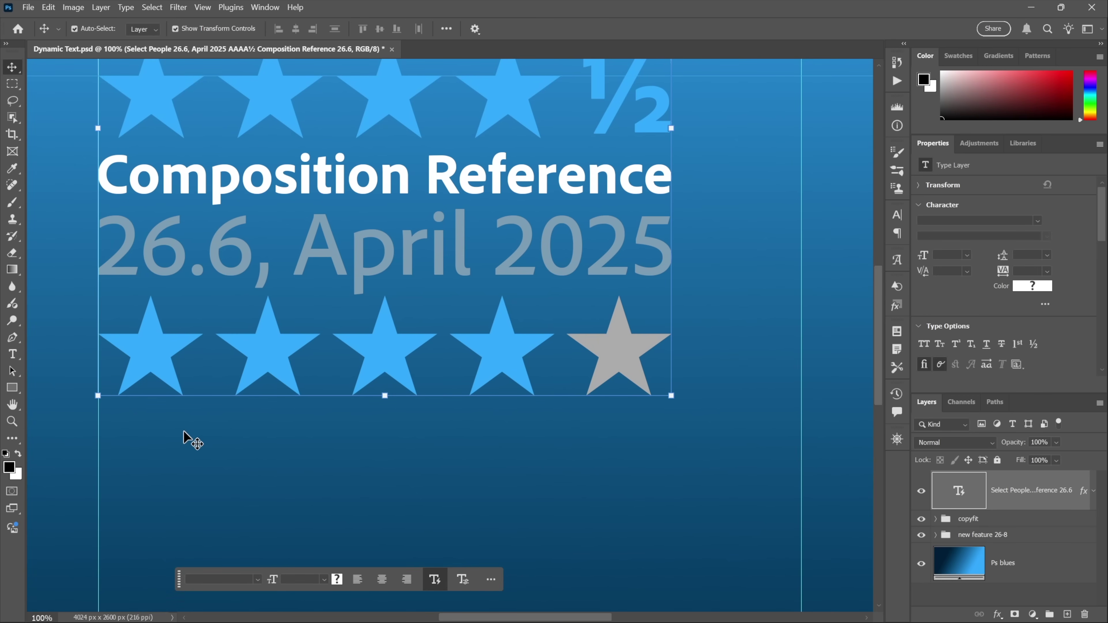
Resize the text box so its lines span both vertical guides, keeping Composition Reference on a single line.
key(ctrl+0)
key(ctrl+equal)
key(t)
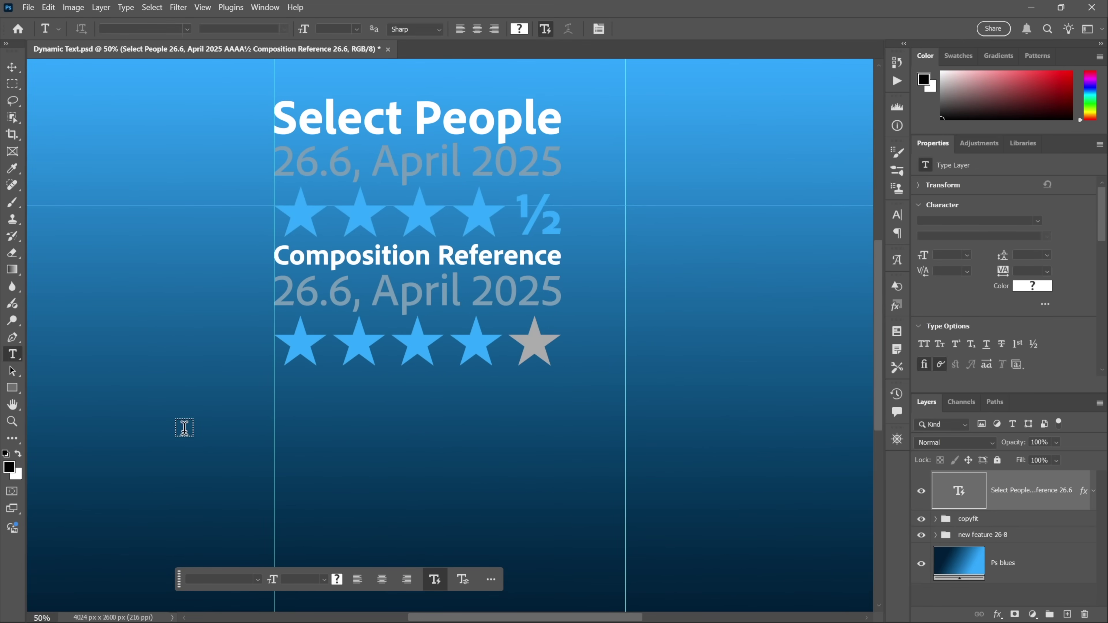
click(397, 251)
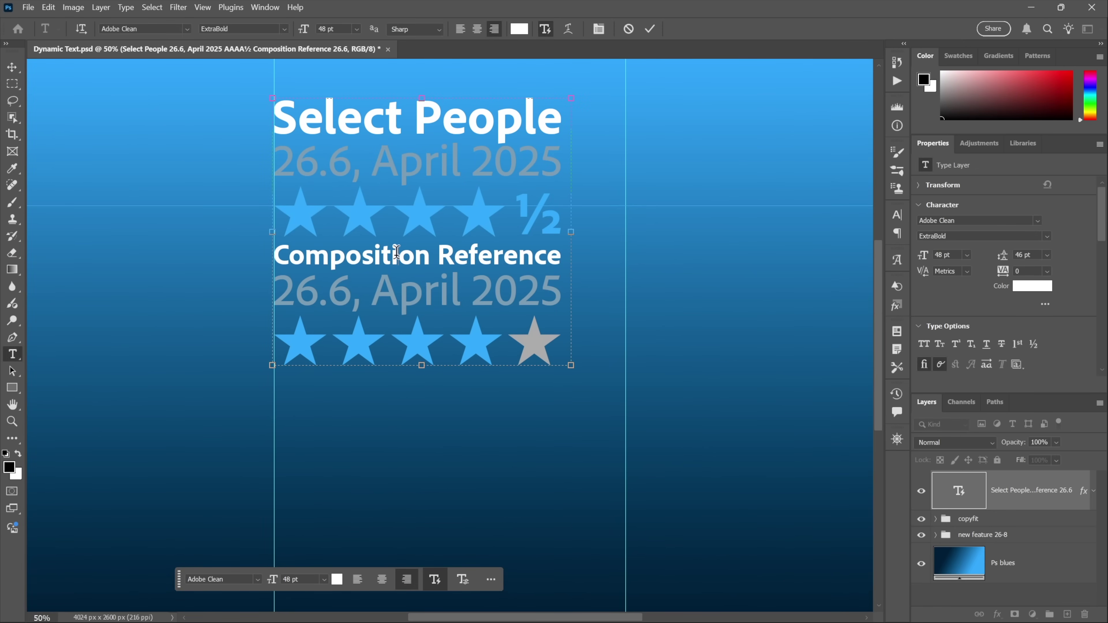
drag(571, 366, 639, 536)
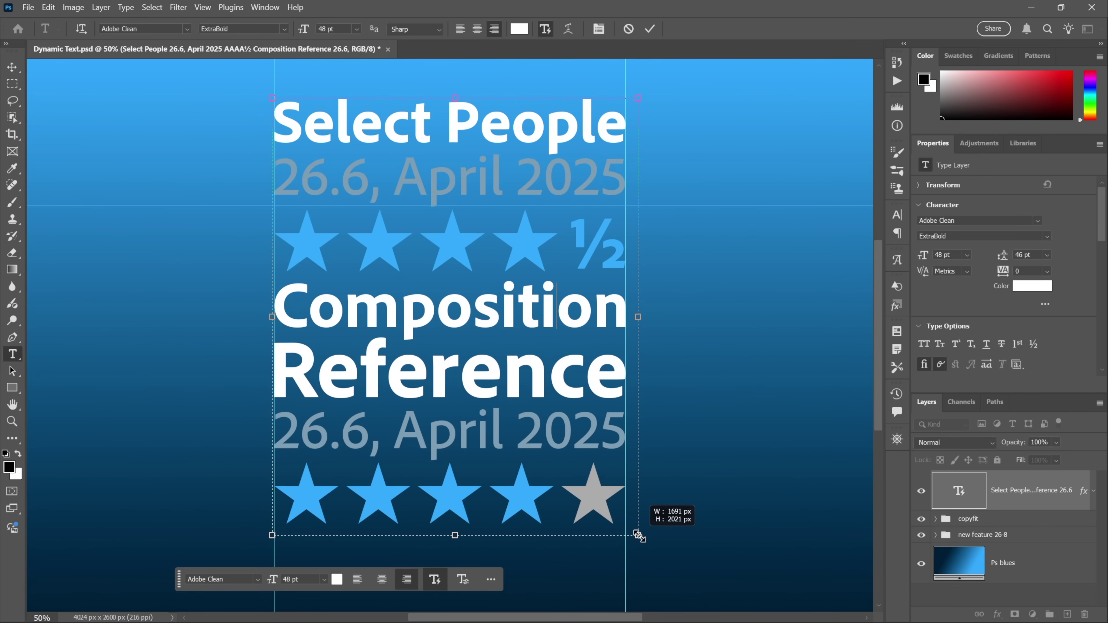
drag(638, 535, 639, 534)
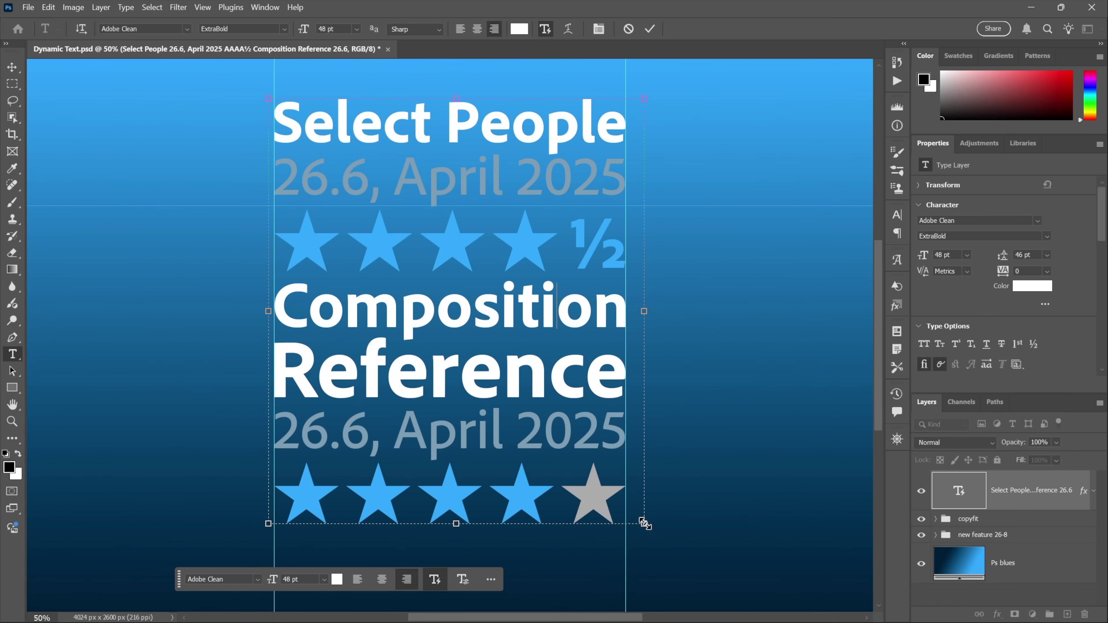
drag(644, 523, 638, 427)
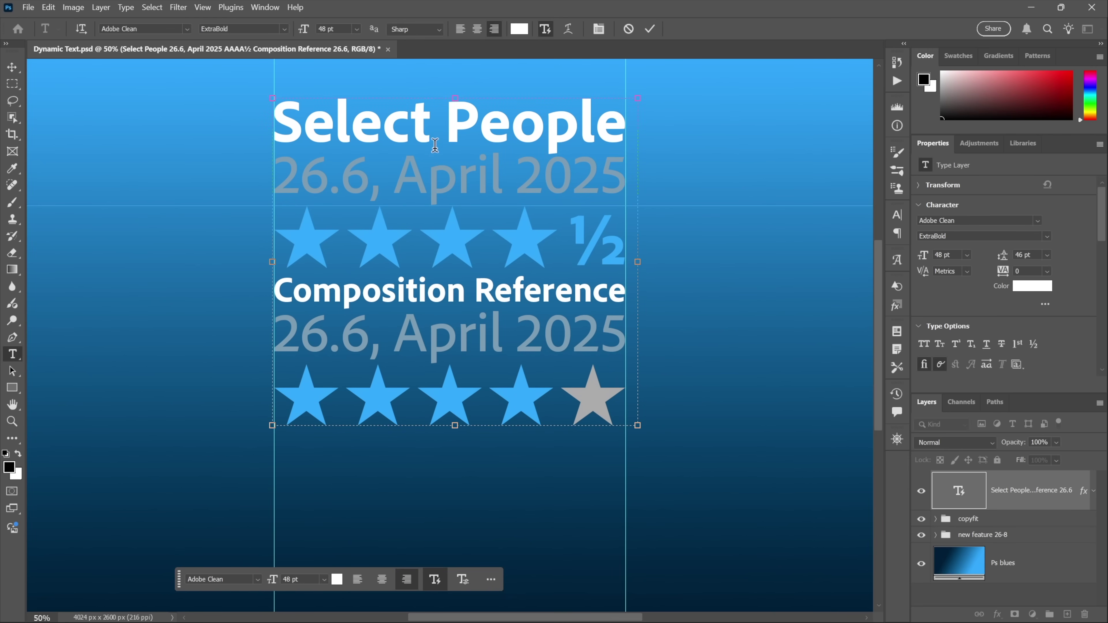
Try a line break between Select and People in the first title, and remove it again.
click(449, 131)
key(BackSpace)
key(Return)
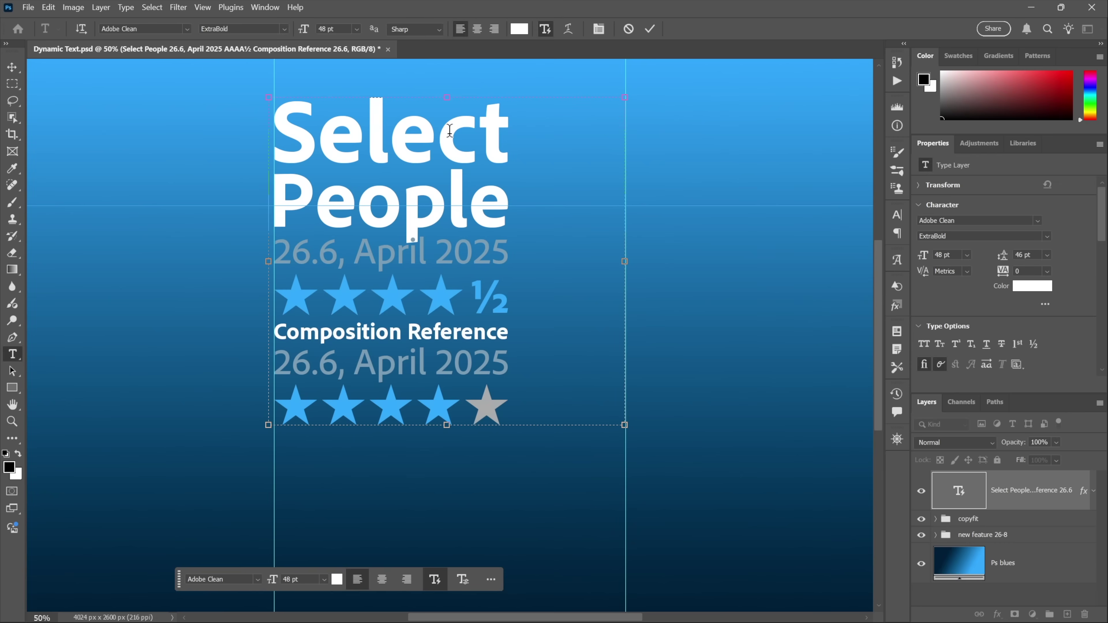
key(BackSpace)
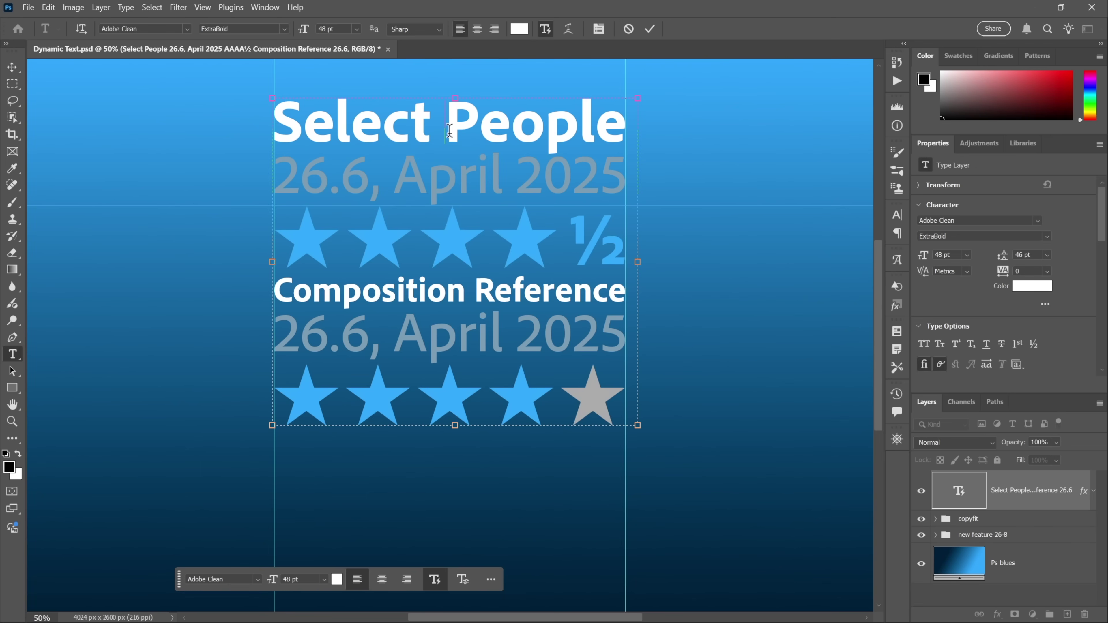
Select the first date line under Select People and set its leading to 100 pt.
triple_click(304, 179)
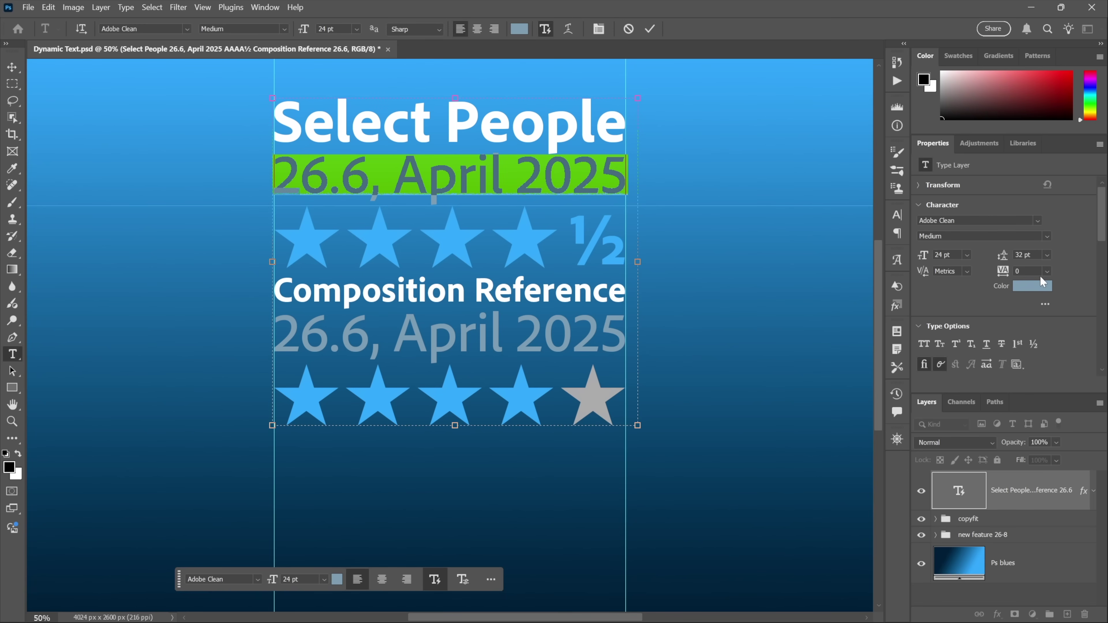
click(1027, 255)
text(100 pt)
Try a Dynamic Text line spacing of 0%, and set it to 35%.
scroll(1104, 304, down, 5)
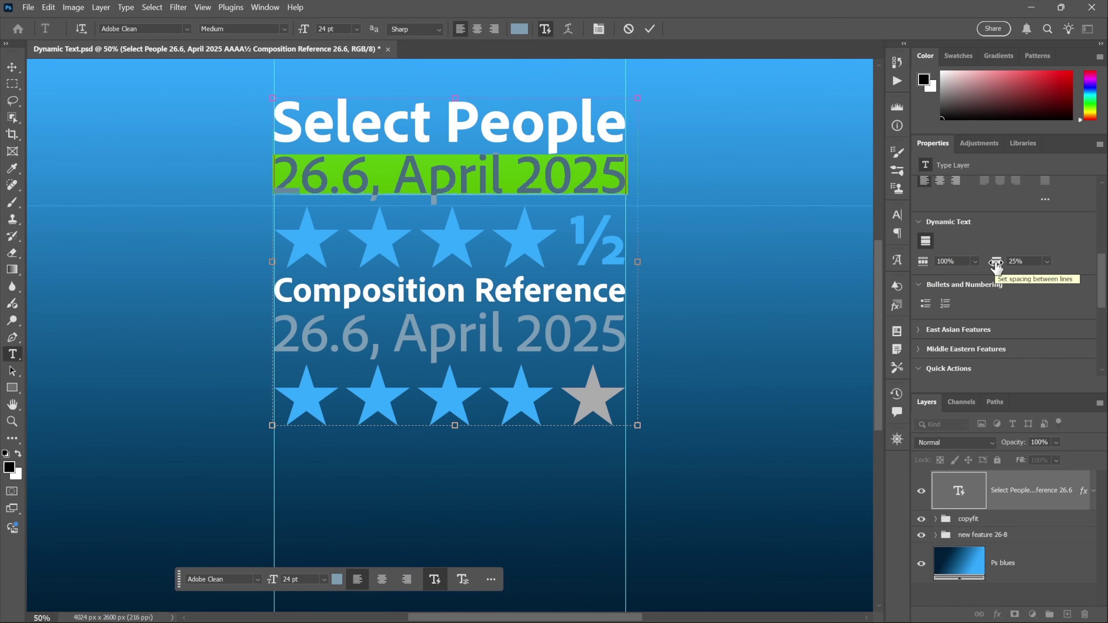
click(1048, 262)
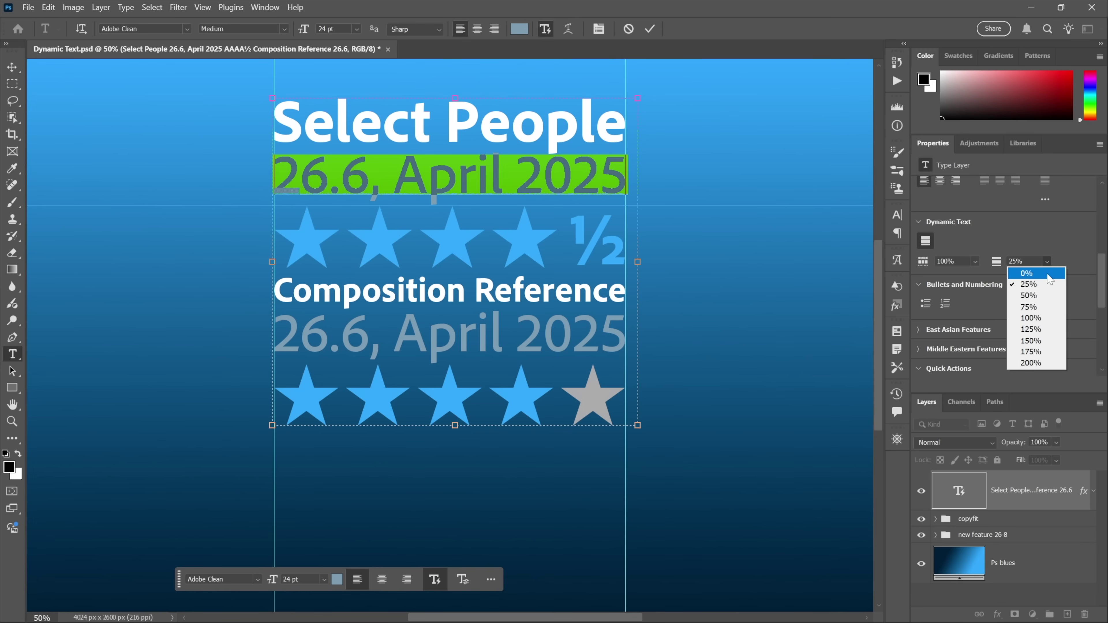
click(1027, 273)
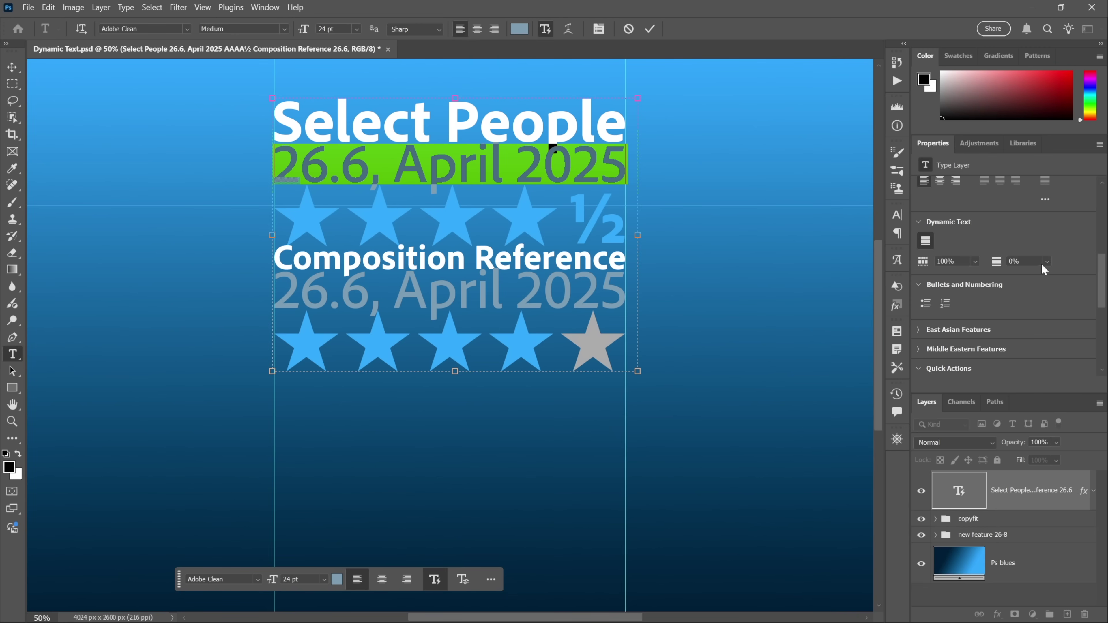
click(1015, 261)
text(35)
key(Return)
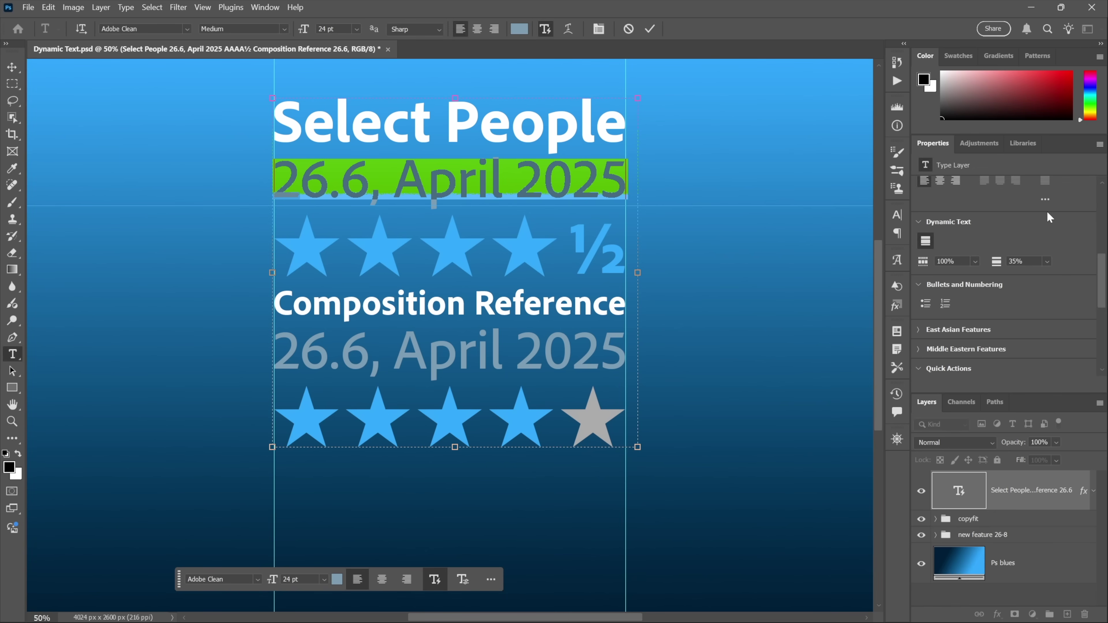
Align the text box's top edge with the horizontal guide, commit the text, hide the guides, and activate the Marquee tool.
drag(455, 98, 453, 205)
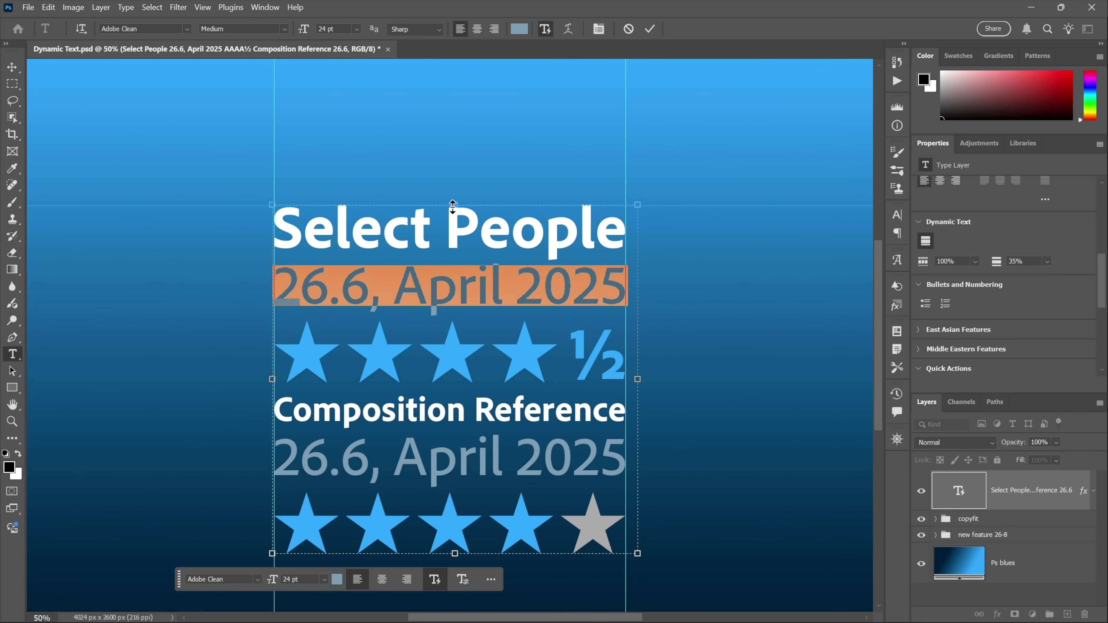
click(812, 321)
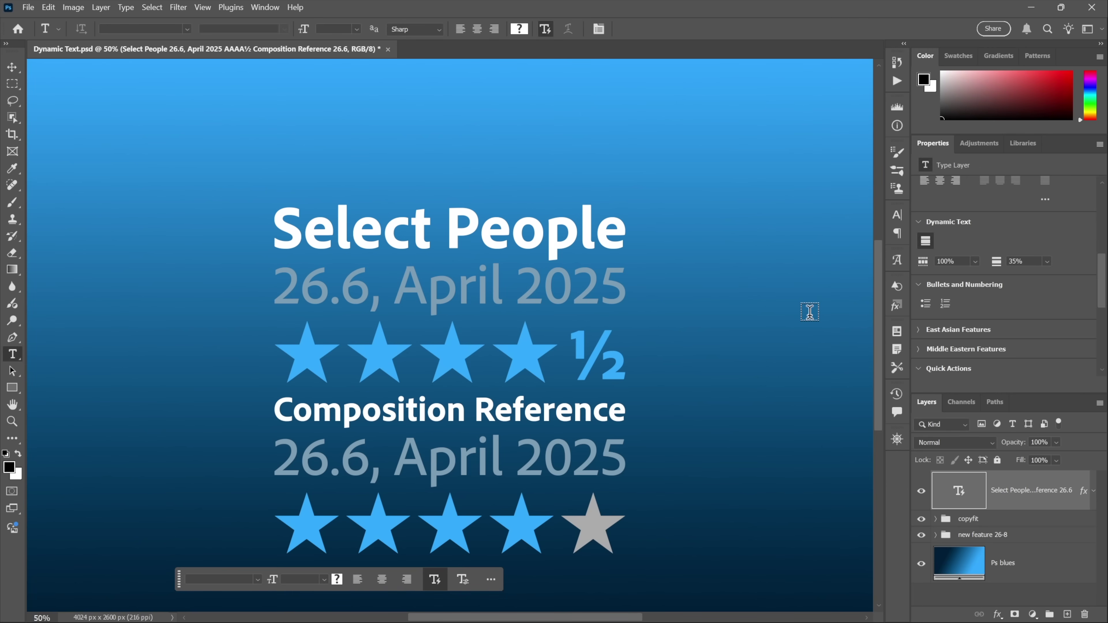
key(m)
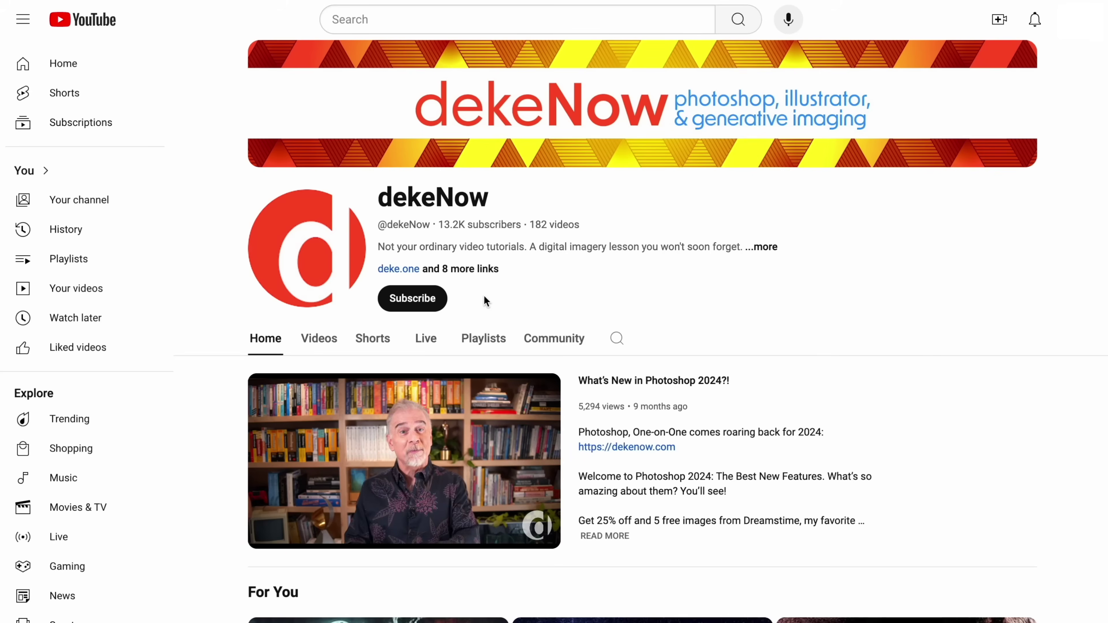
Subscribe to the dekeNow channel on YouTube and choose its notification setting.
click(421, 301)
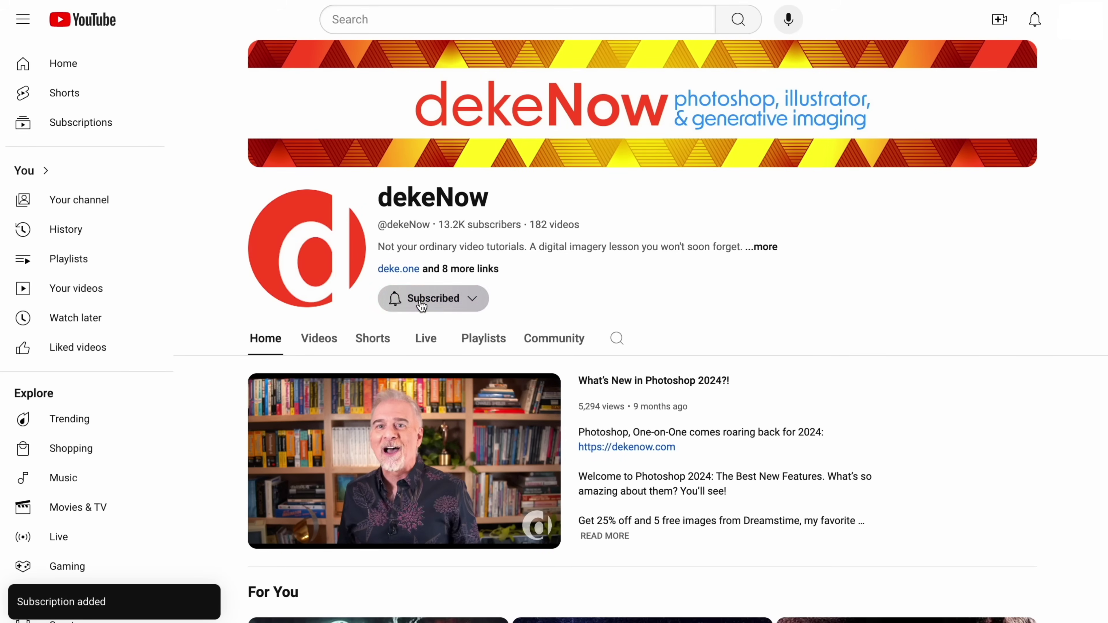
click(421, 300)
click(421, 322)
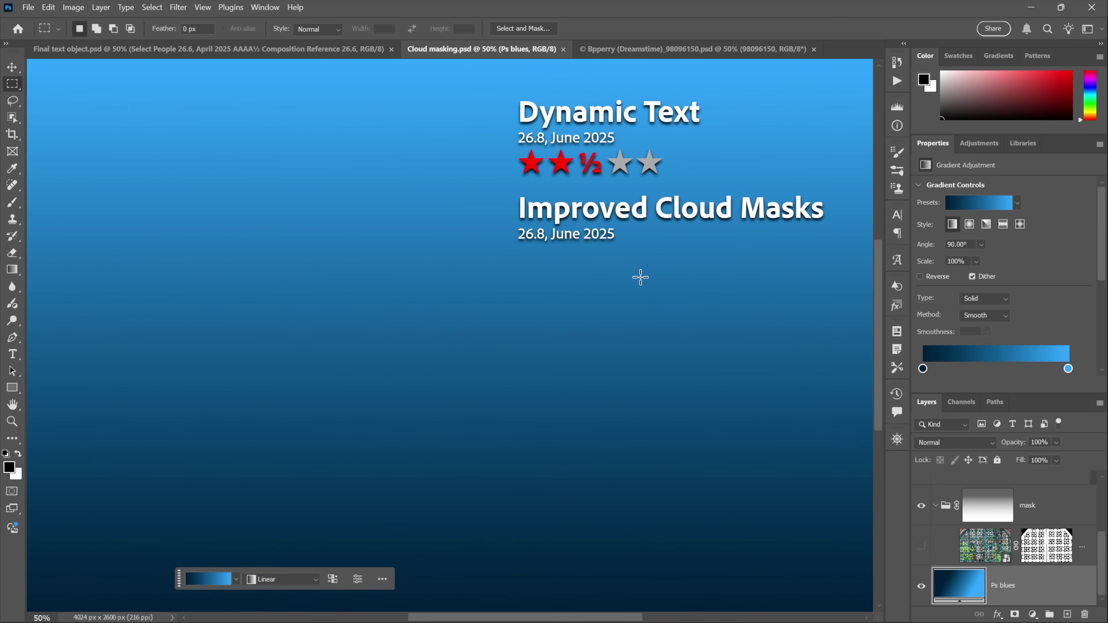
Switch to the iron gate image in Photoshop and remove the background from the 98096150 layer.
key(ctrl+Tab)
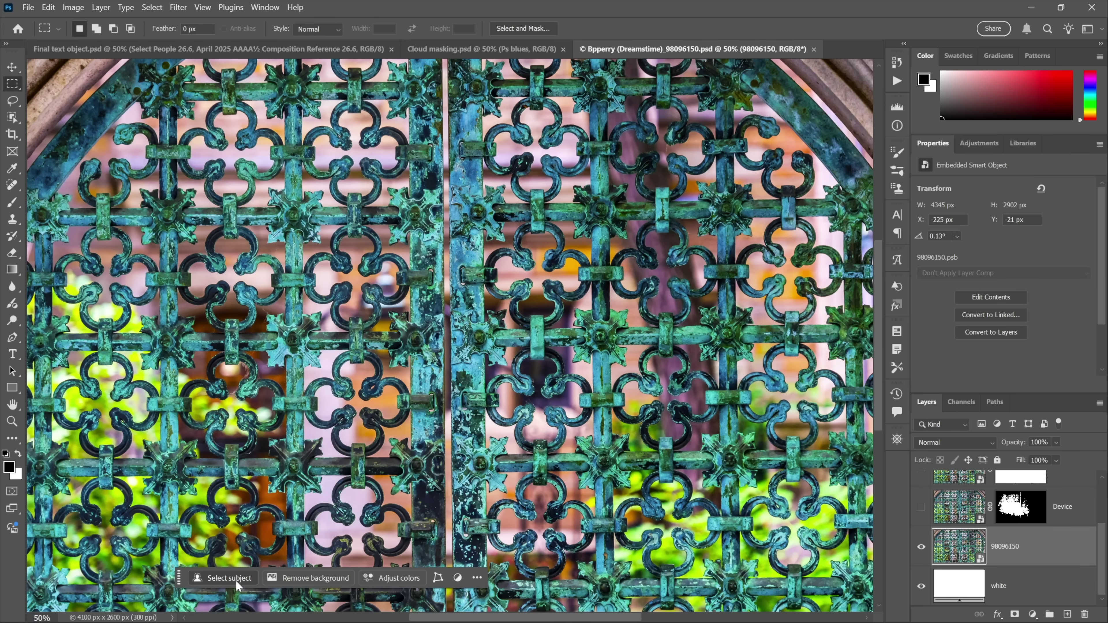
click(316, 579)
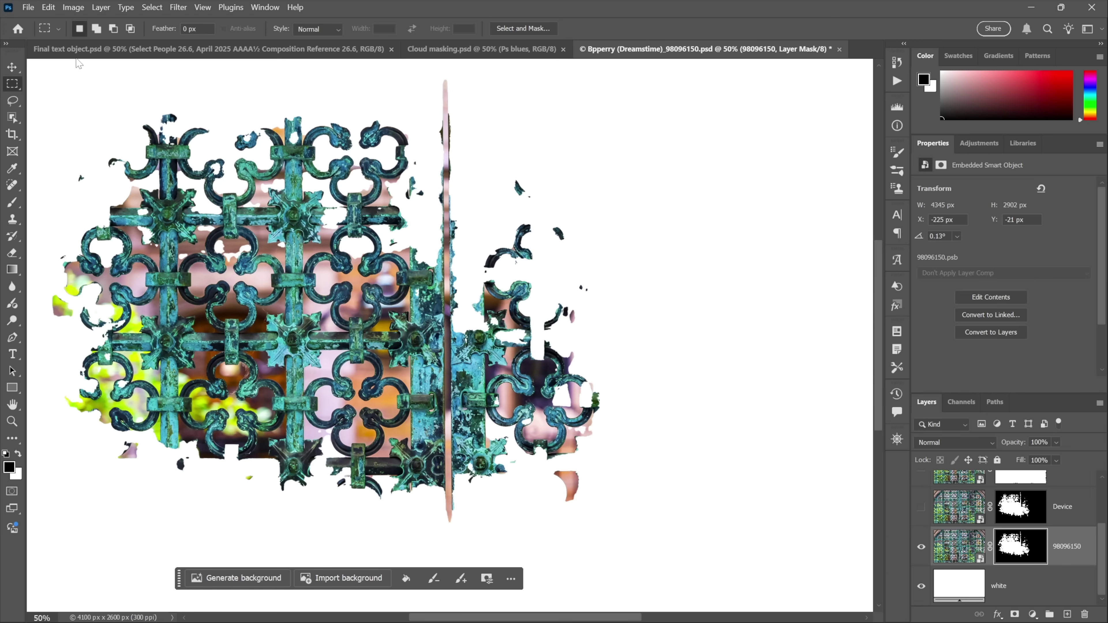
Set the image processing preference for Select Subject and Remove Background to Cloud (Detailed results).
click(48, 7)
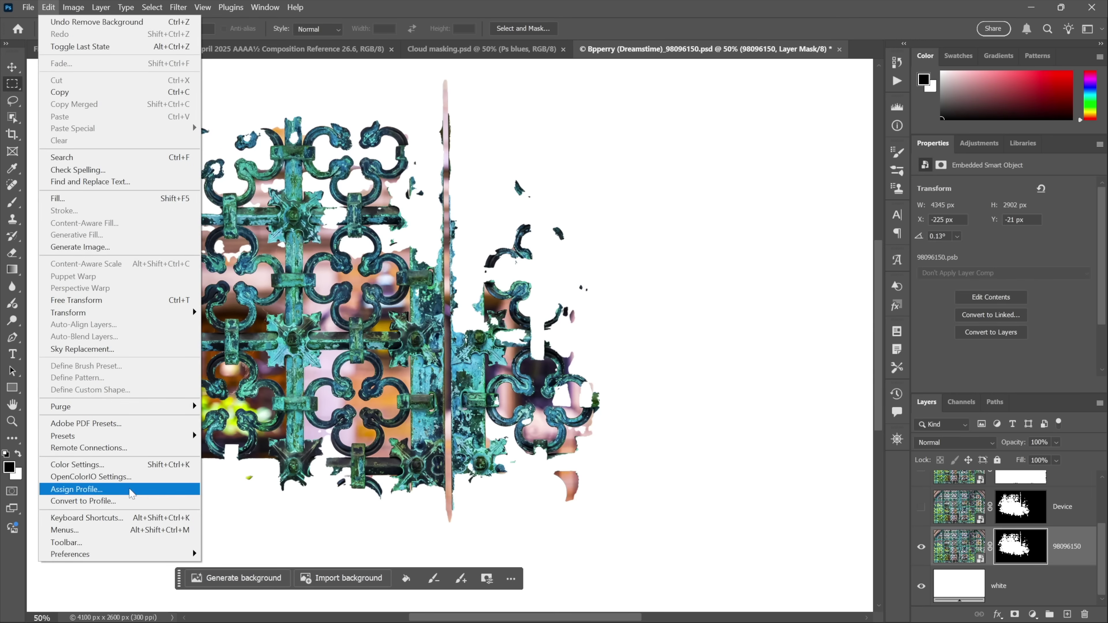
mouse_move(164, 559)
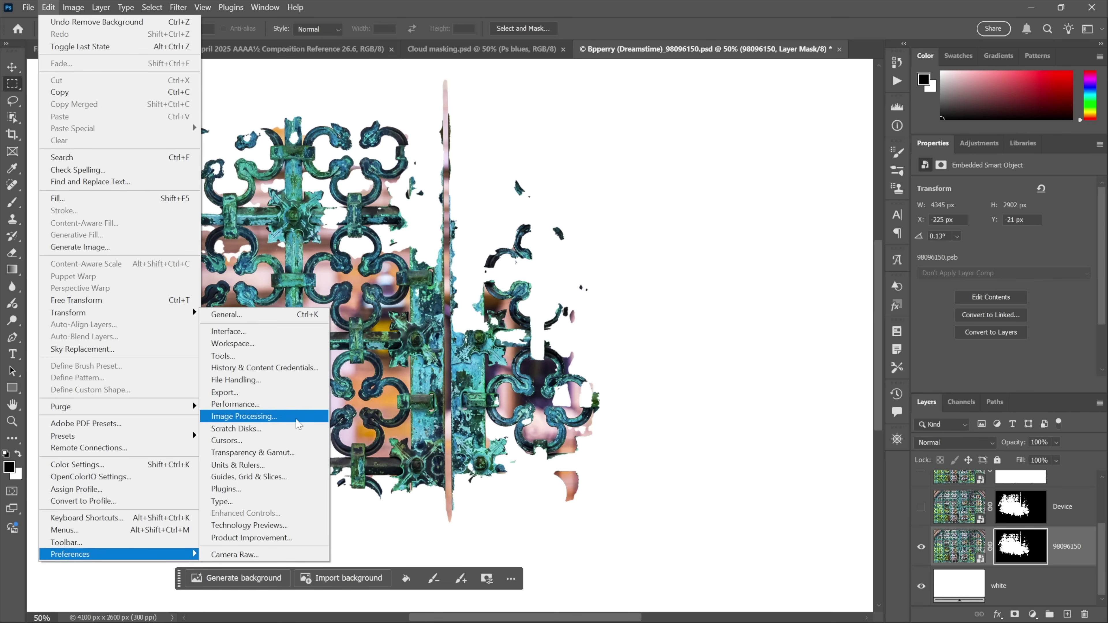
click(297, 422)
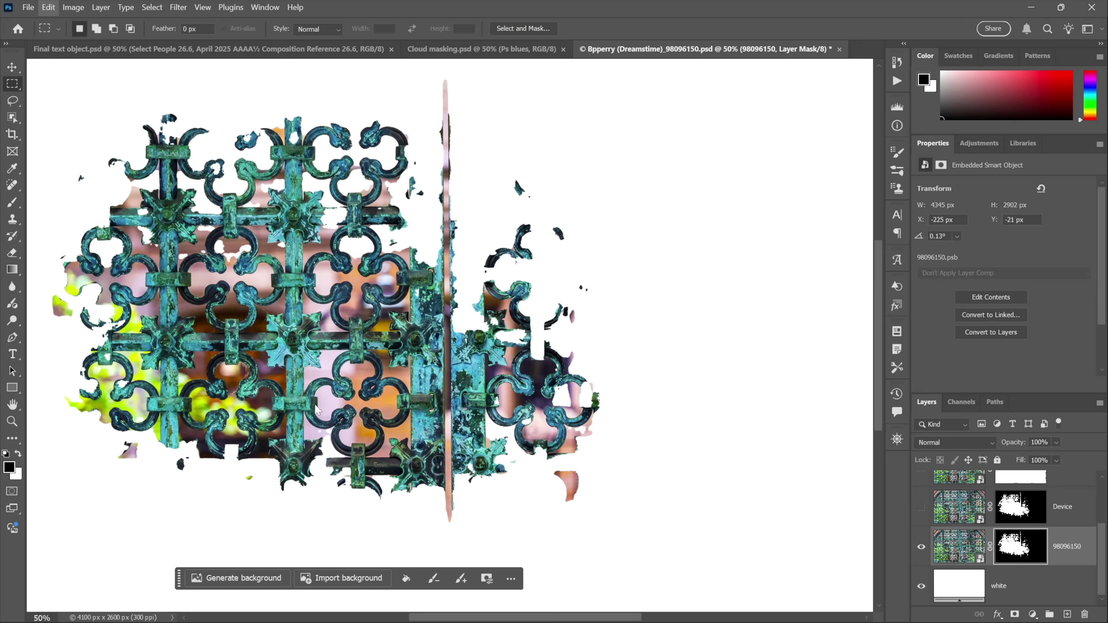
click(463, 116)
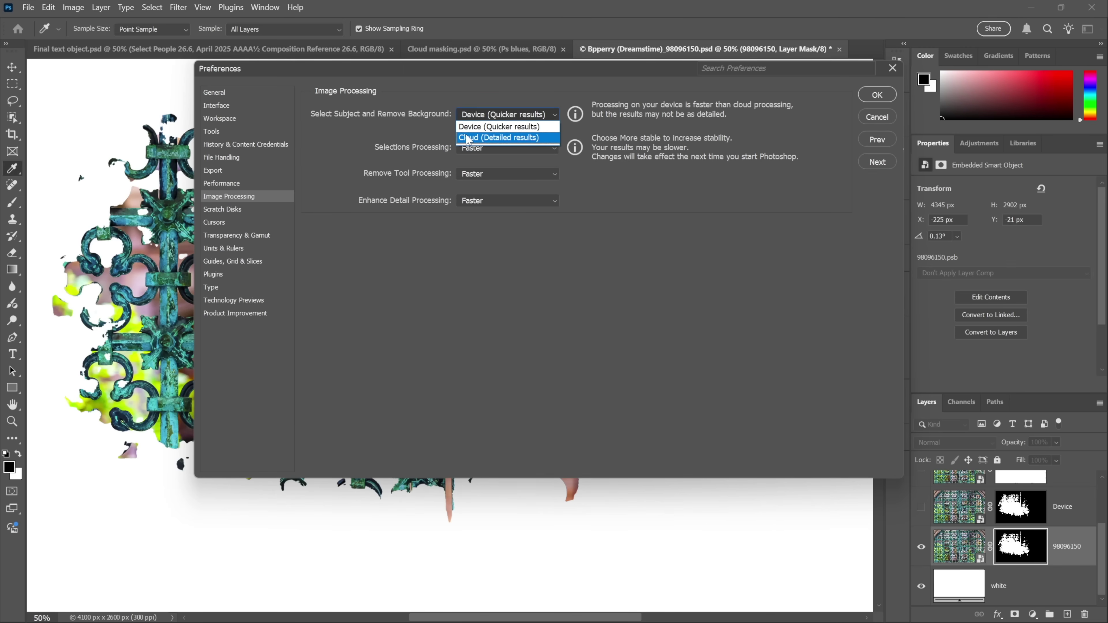
click(469, 138)
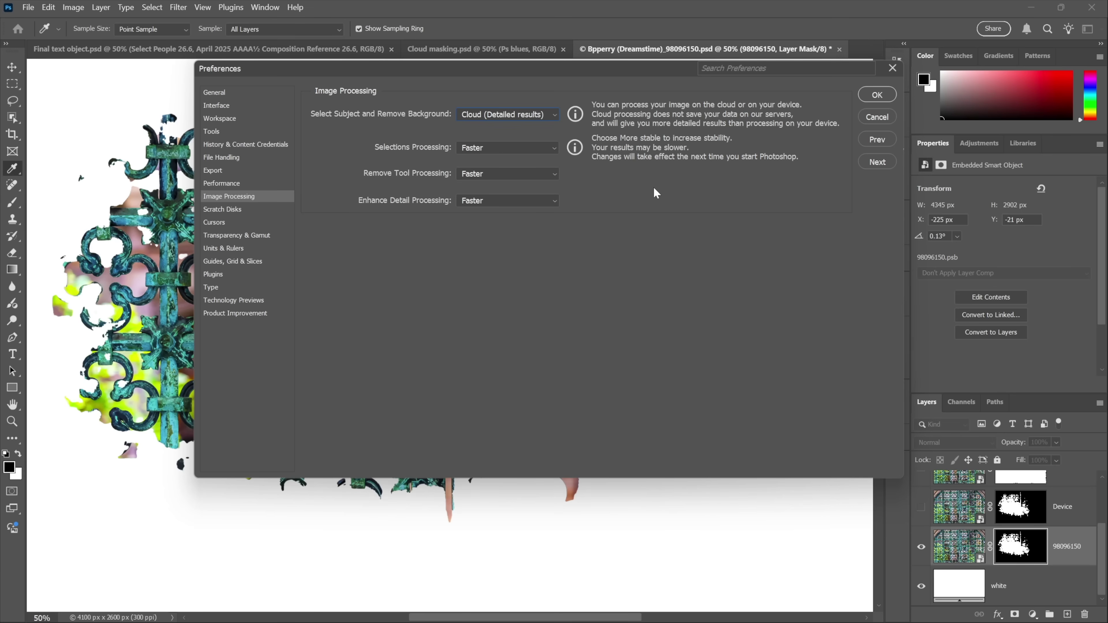
click(869, 95)
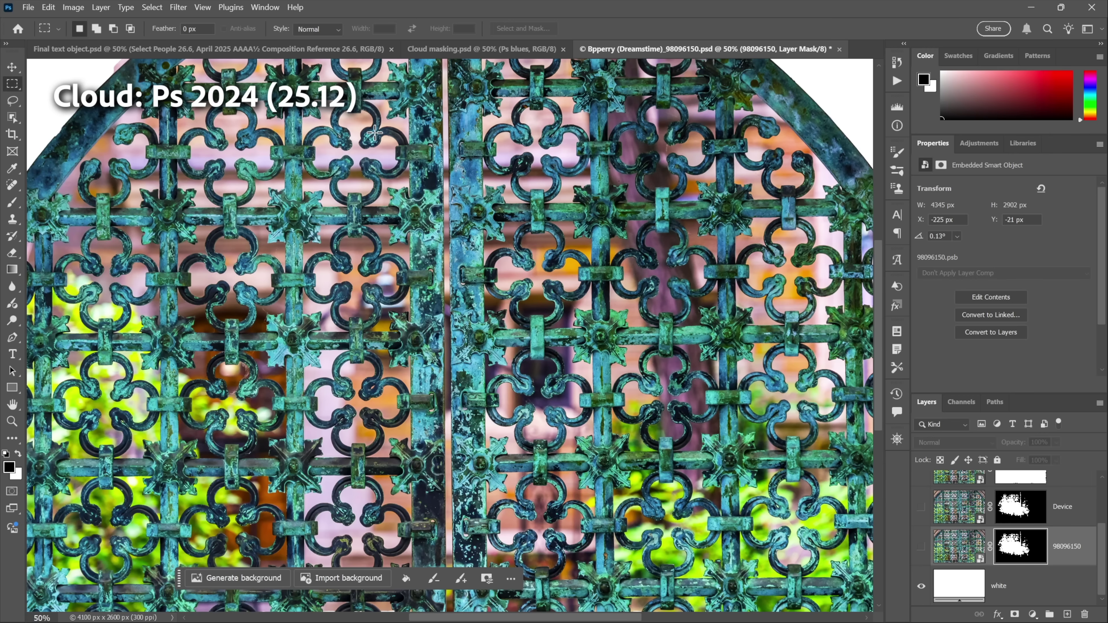
Delete the layer mask from the 98096150 layer and run Remove Background on it again.
key(Delete)
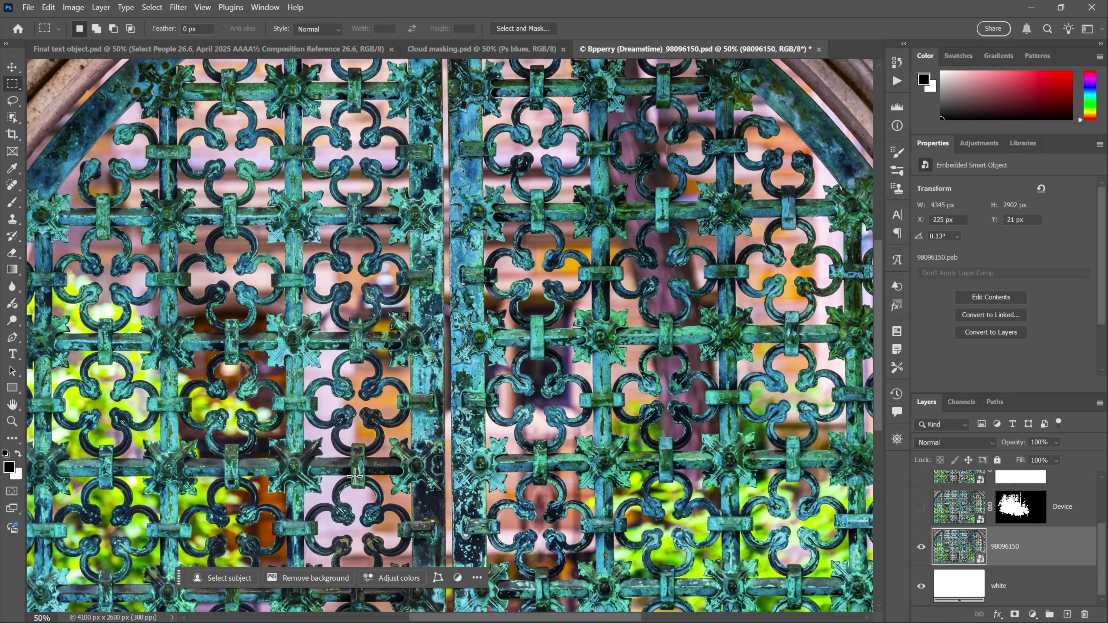
click(293, 580)
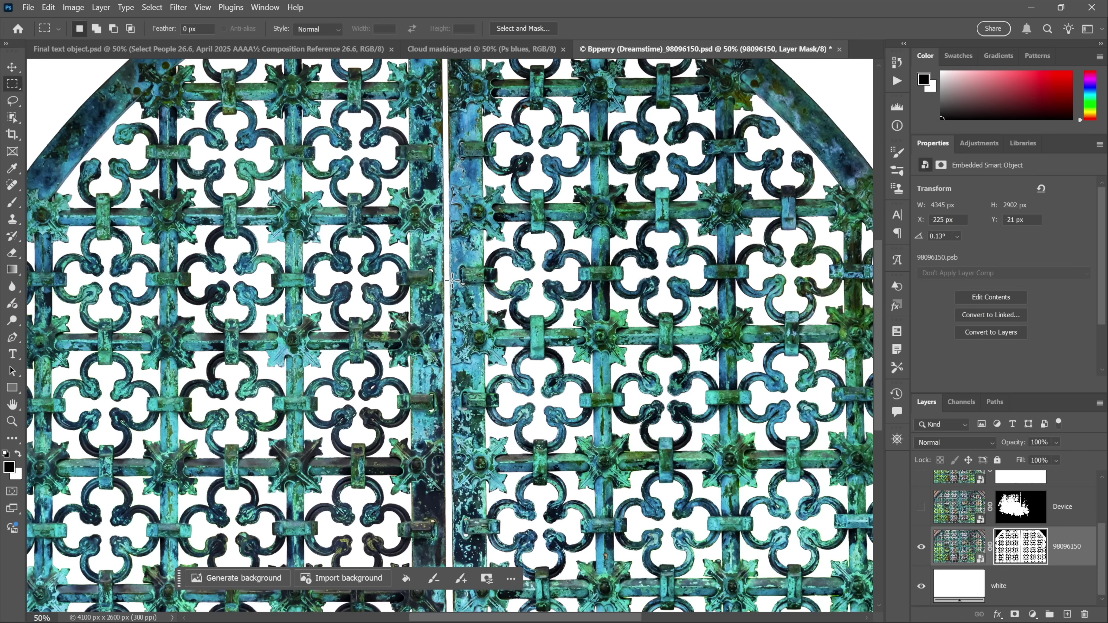
Examine the masked edges of the gate's ironwork up close, and hide the 98096150 layer to compare versions.
key(z)
drag(452, 281, 454, 281)
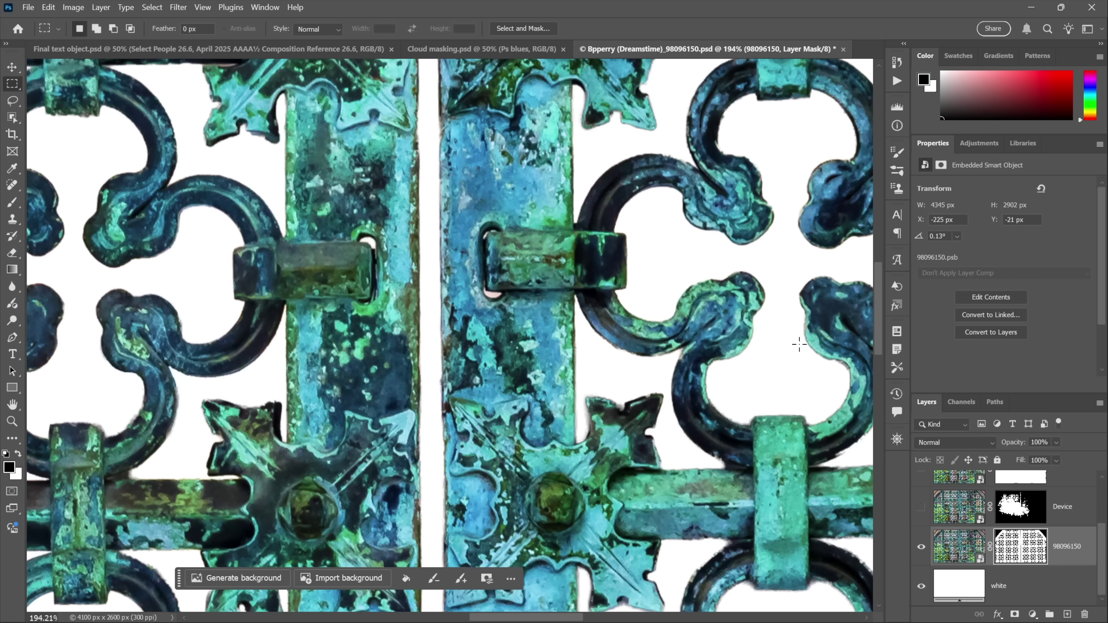
drag(792, 324, 163, 351)
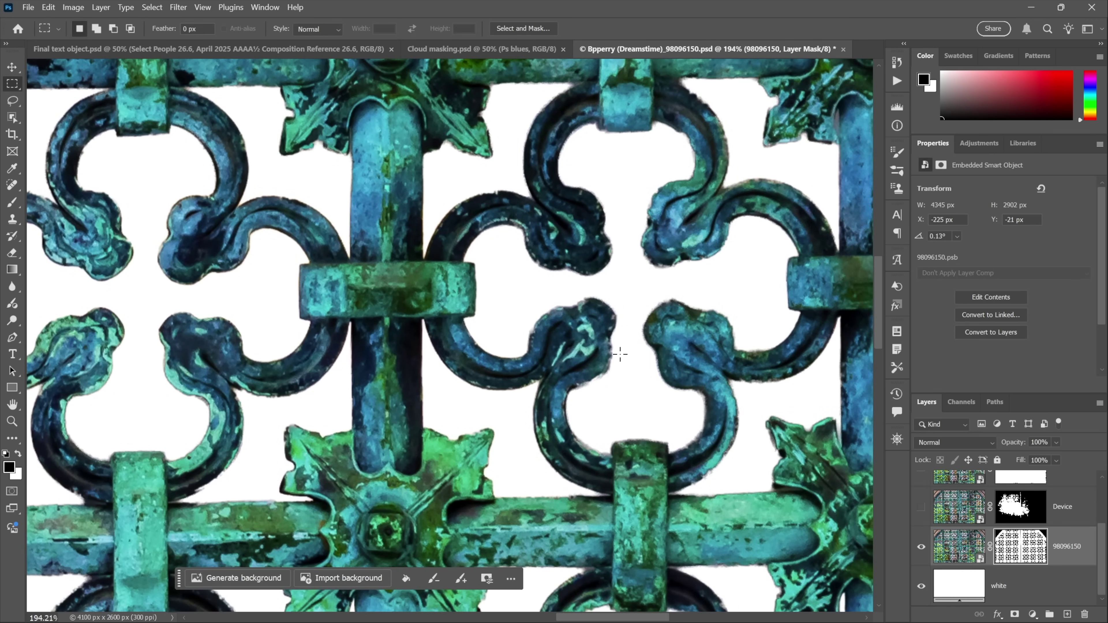
key(ctrl+0)
key(ctrl+plus)
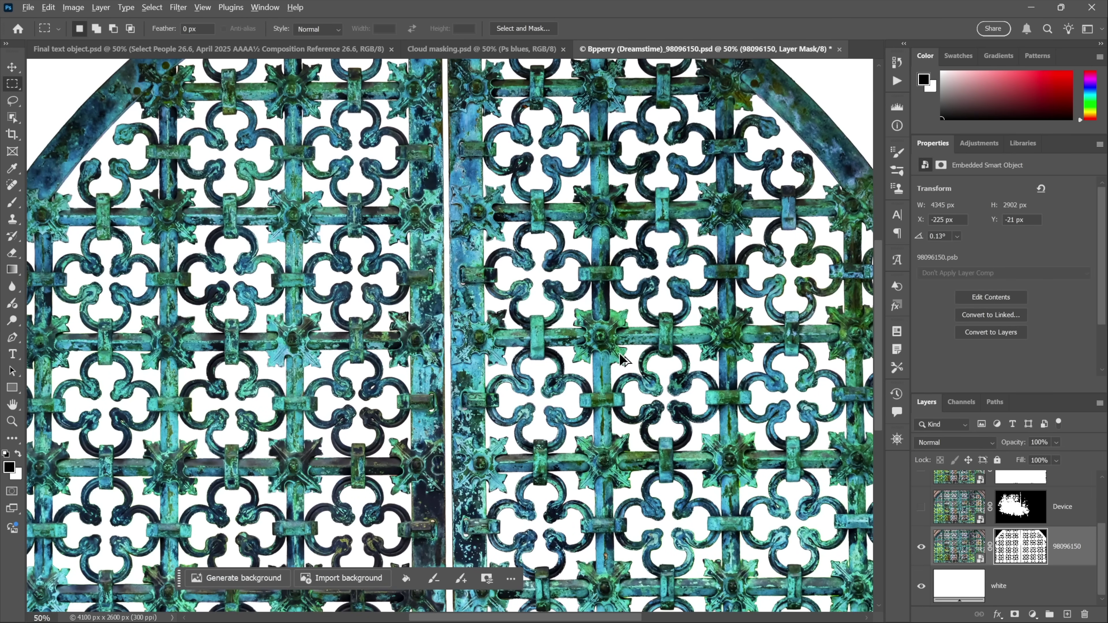
key(ctrl+comma)
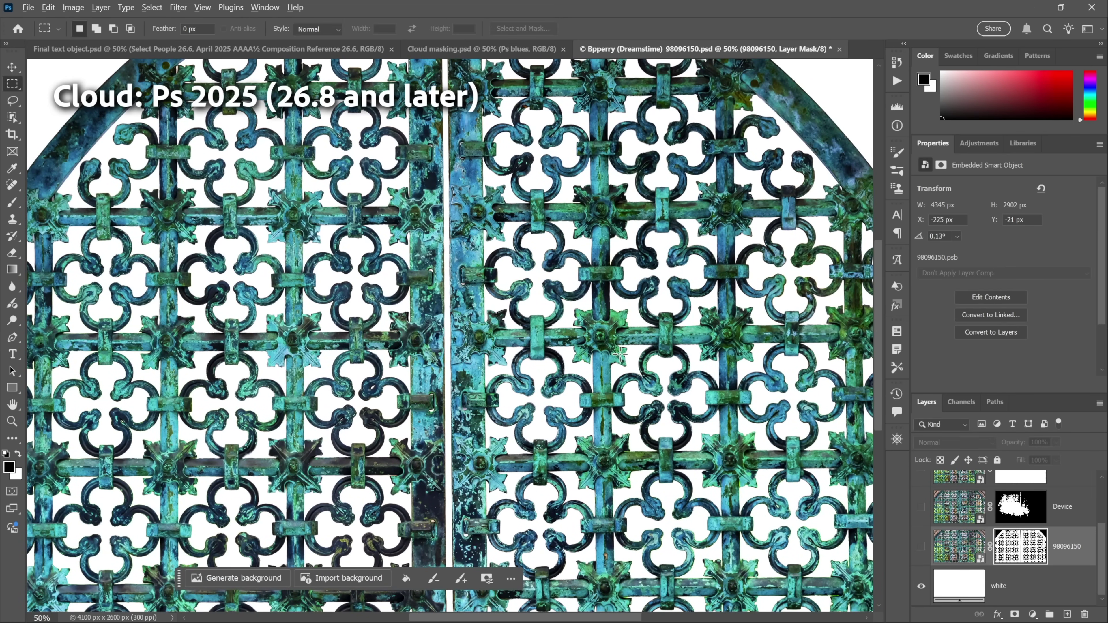
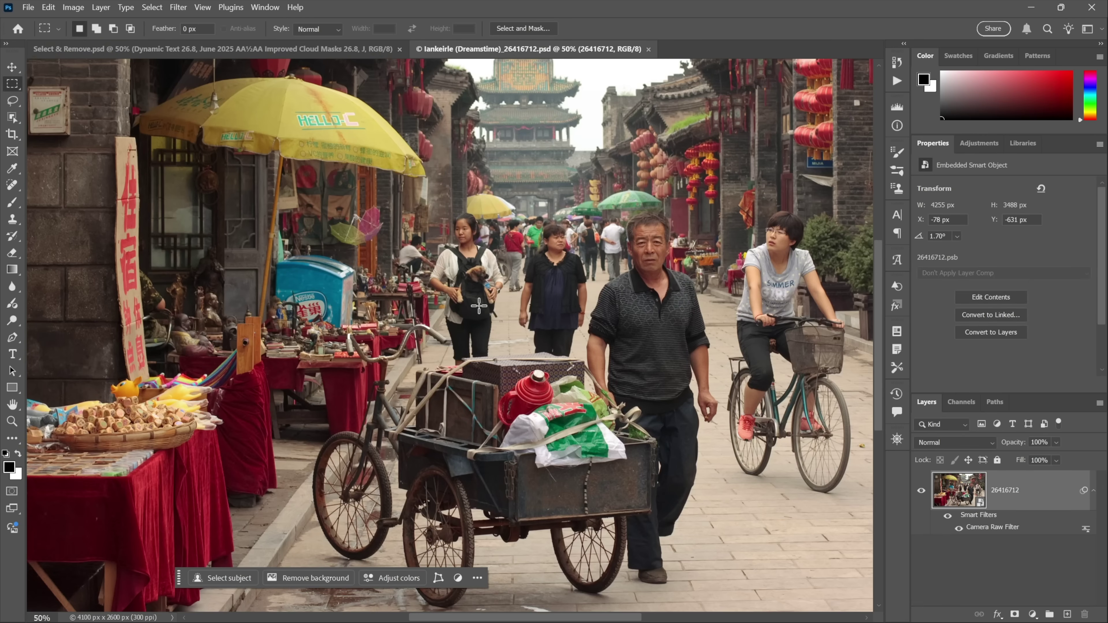
Remove the cigarette from the man's hand using the Remove tool with Create new layer enabled and the mode set to Auto (May use generative AI).
key(z)
drag(650, 262, 698, 263)
key(m)
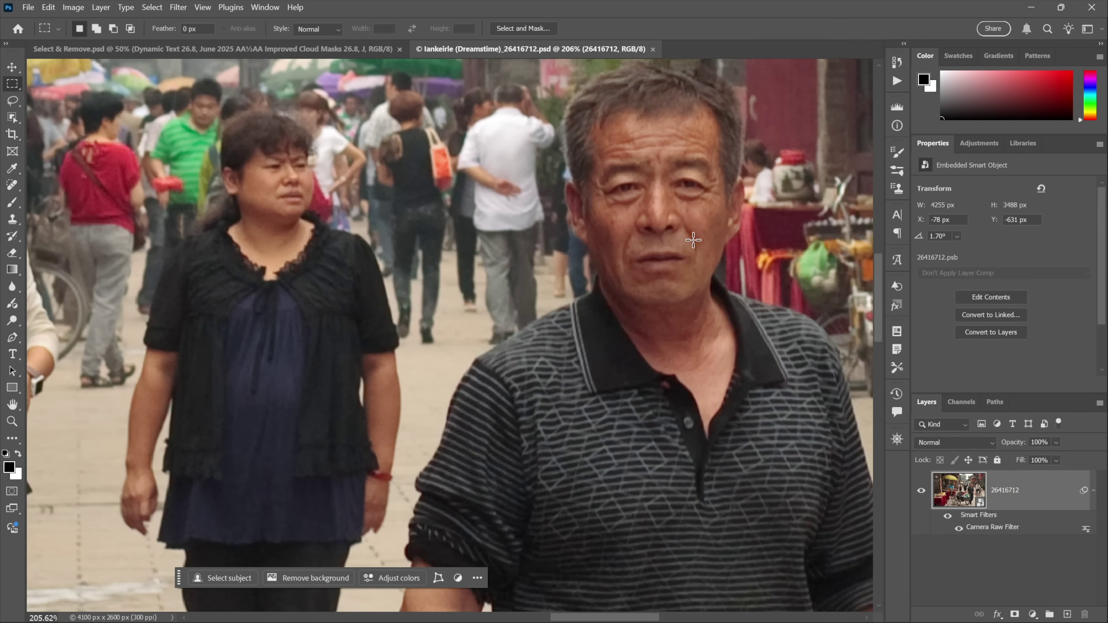
drag(693, 211, 480, 269)
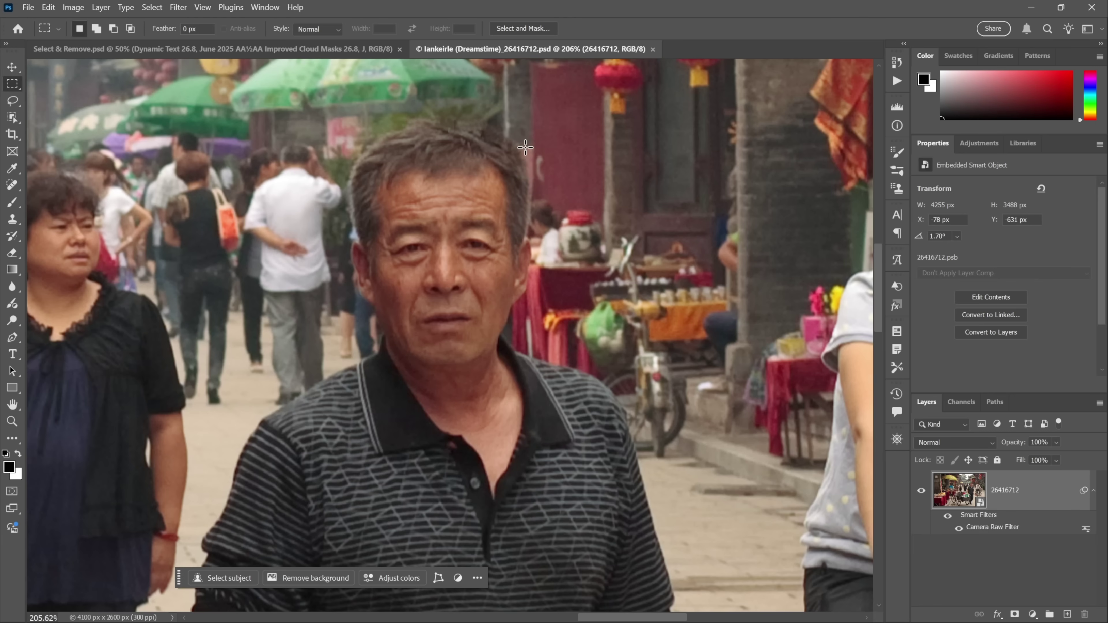
drag(547, 589, 415, 110)
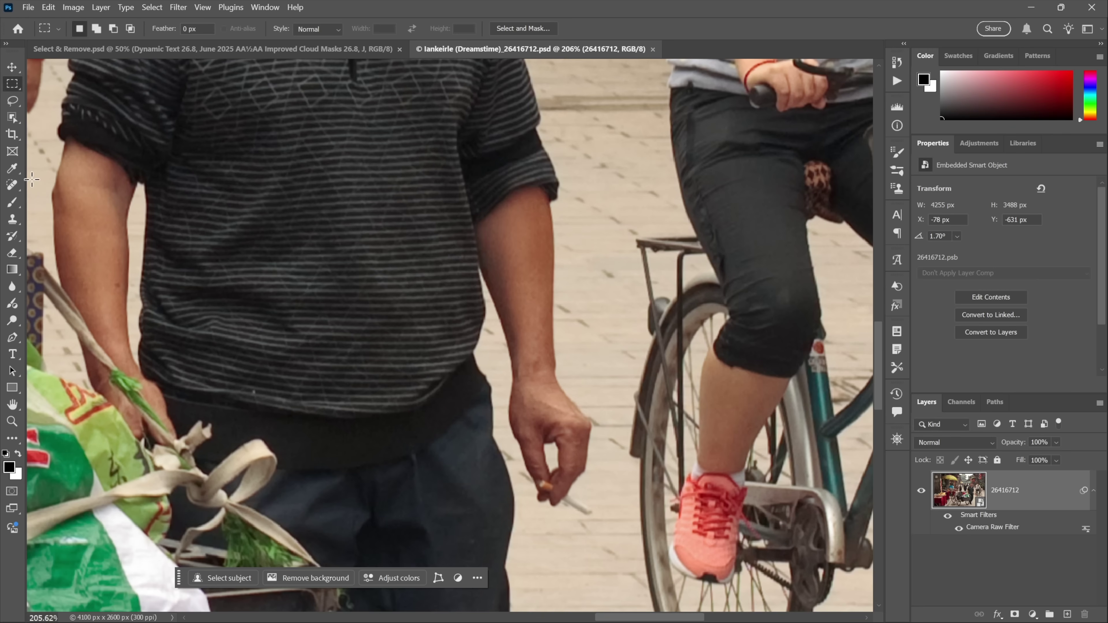
click(13, 185)
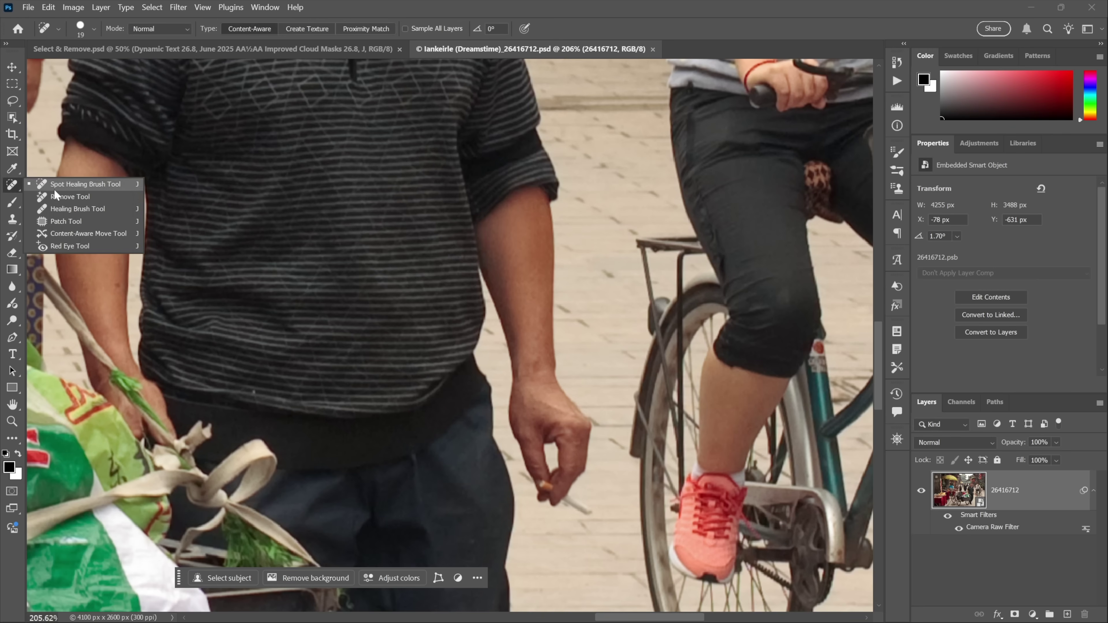
click(99, 198)
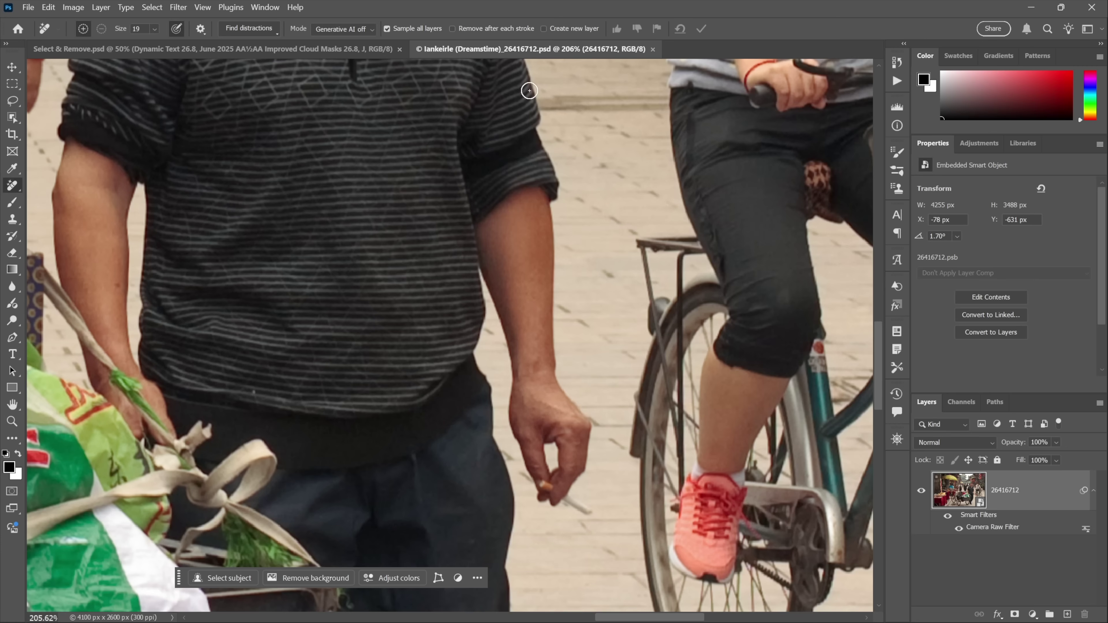
click(560, 28)
click(327, 30)
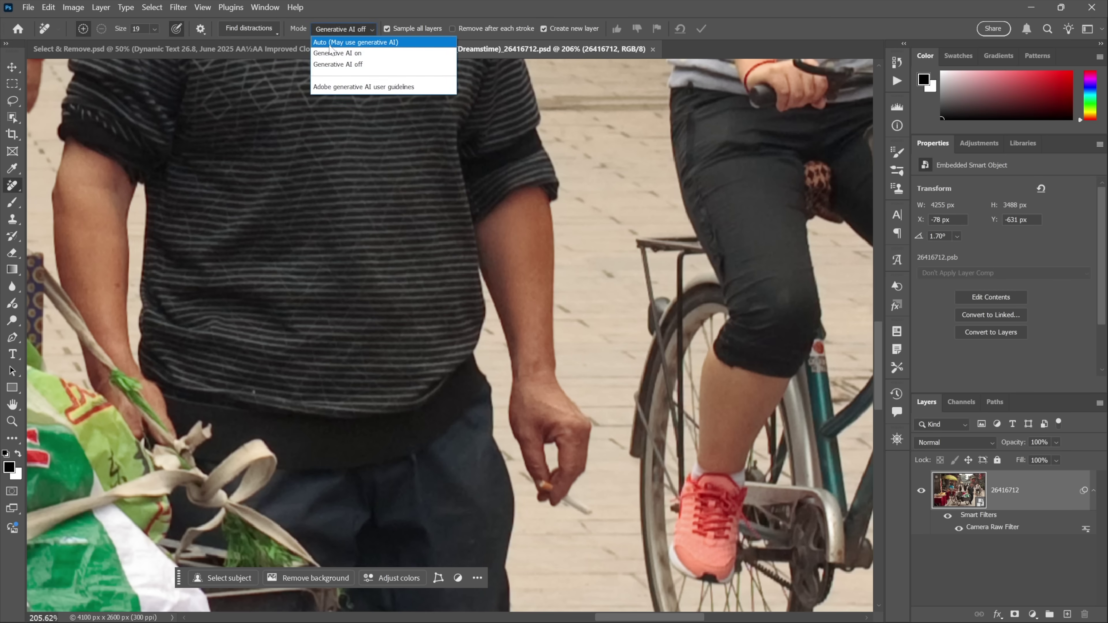
click(333, 46)
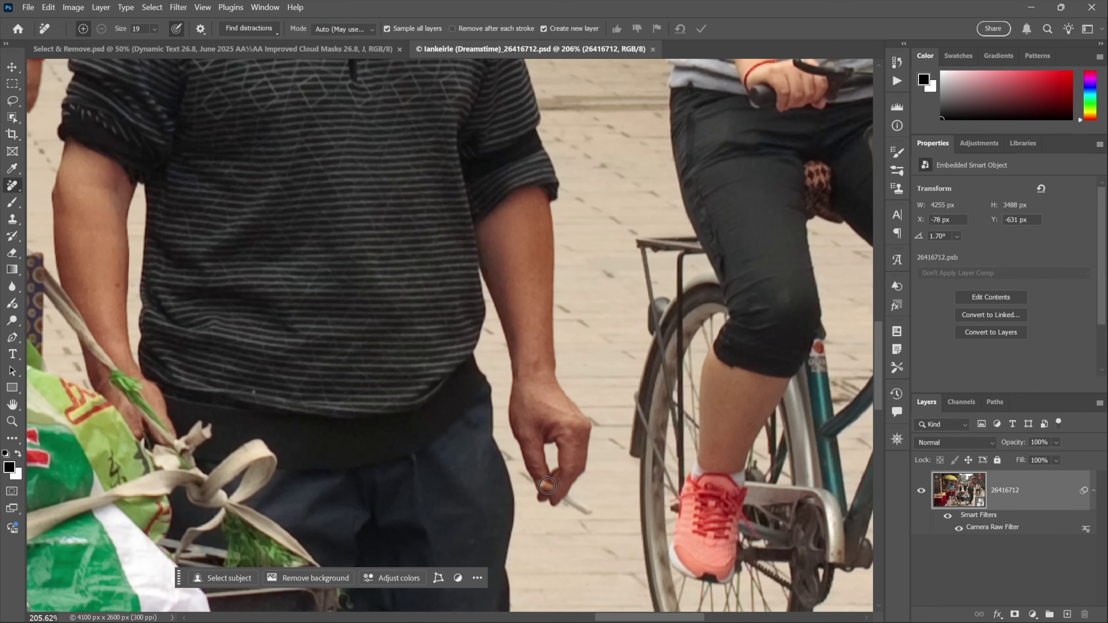
mouse_move(546, 483)
mouse_down()
mouse_move(589, 511)
mouse_move(570, 508)
mouse_move(580, 495)
mouse_move(573, 483)
mouse_up()
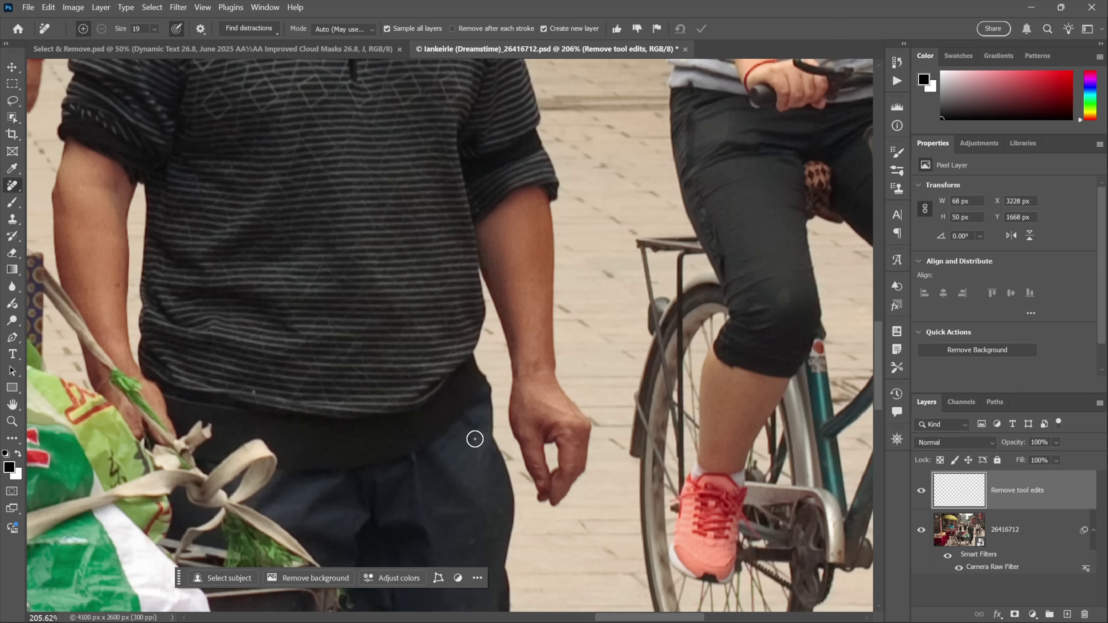
Remove the fringe around the man's hair, from one ear to the other, with a size 15 Remove tool brush.
mouse_move(384, 131)
mouse_down()
mouse_move(362, 202)
mouse_move(433, 524)
mouse_up()
mouse_move(221, 252)
mouse_down()
mouse_move(360, 363)
mouse_move(462, 341)
mouse_up()
mouse_move(454, 265)
mouse_down()
mouse_move(465, 261)
mouse_move(459, 239)
mouse_up()
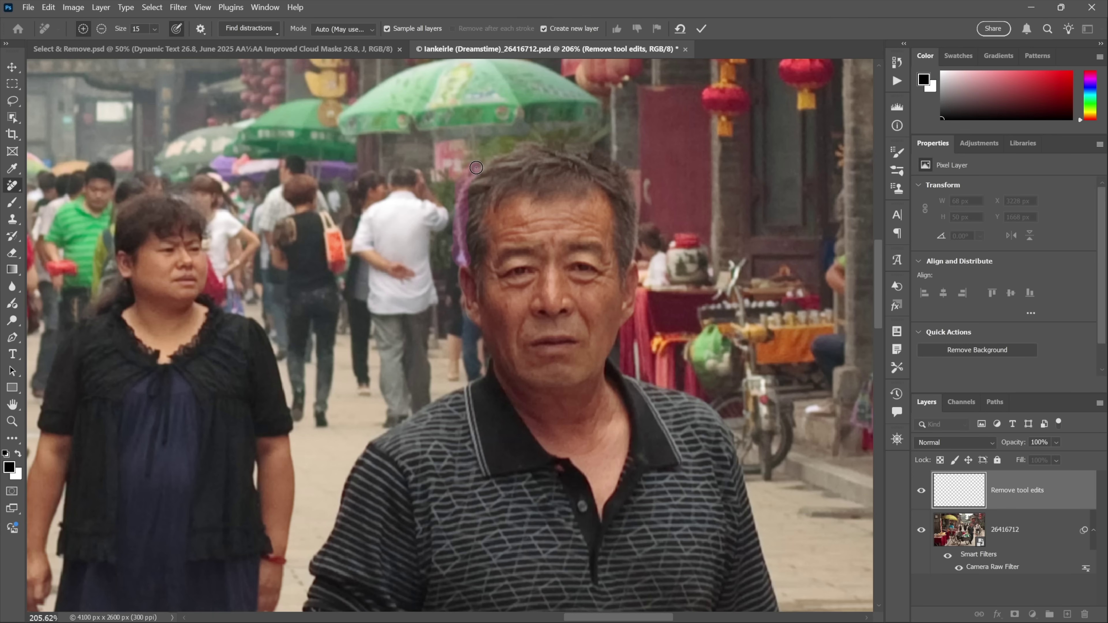
drag(633, 261, 635, 249)
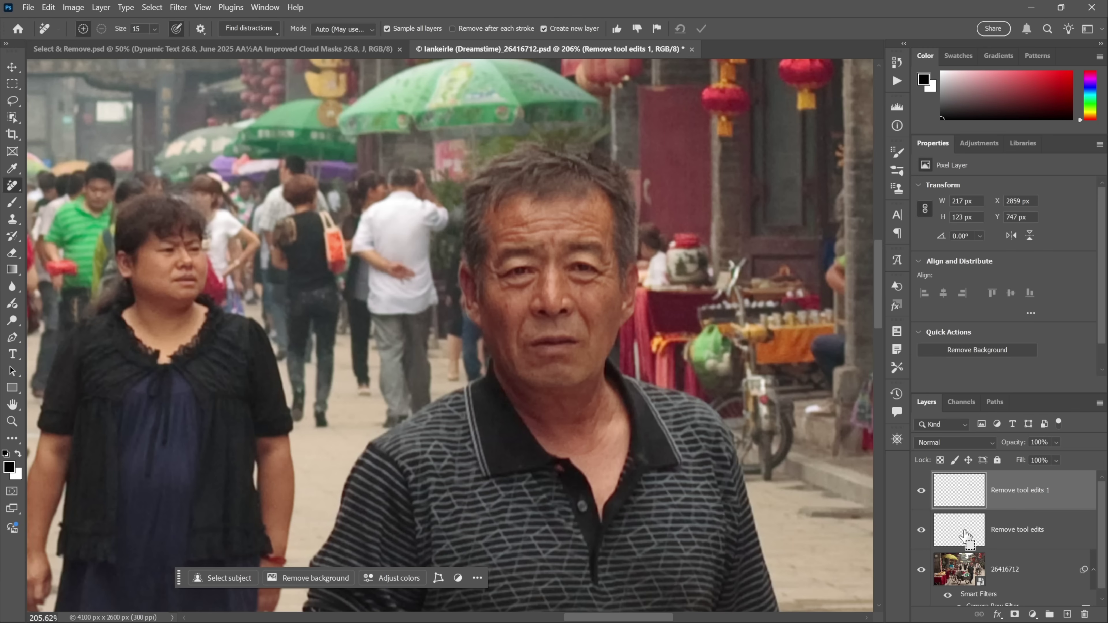
Merge the two Remove tool edits layers and rename the merged layer "remove".
key(ctrl+e)
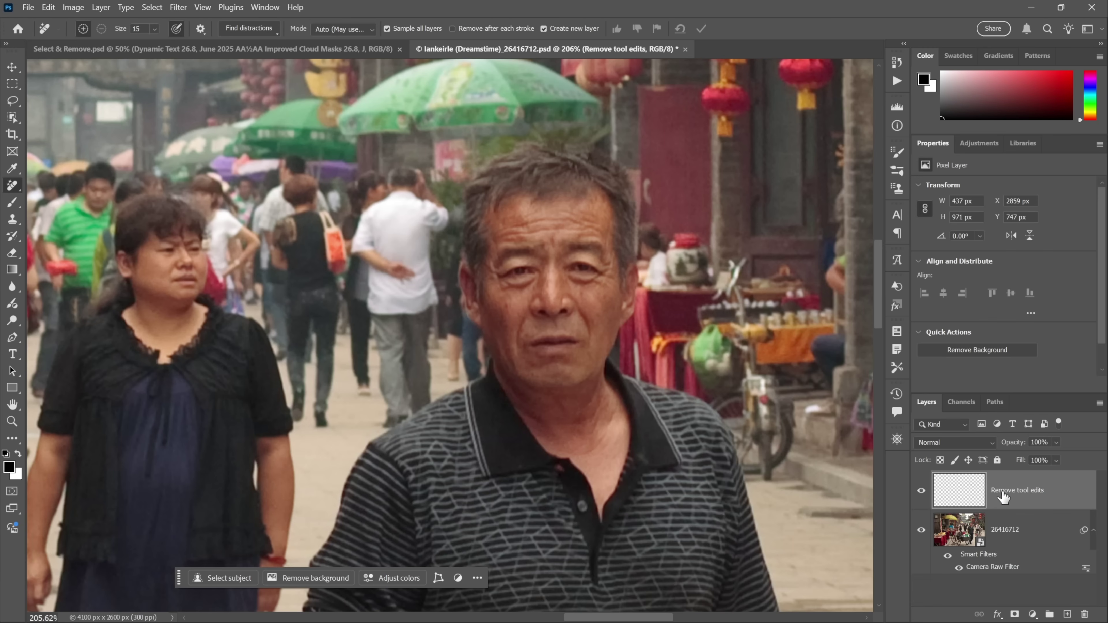
double_click(1017, 491)
text(remove)
key(Return)
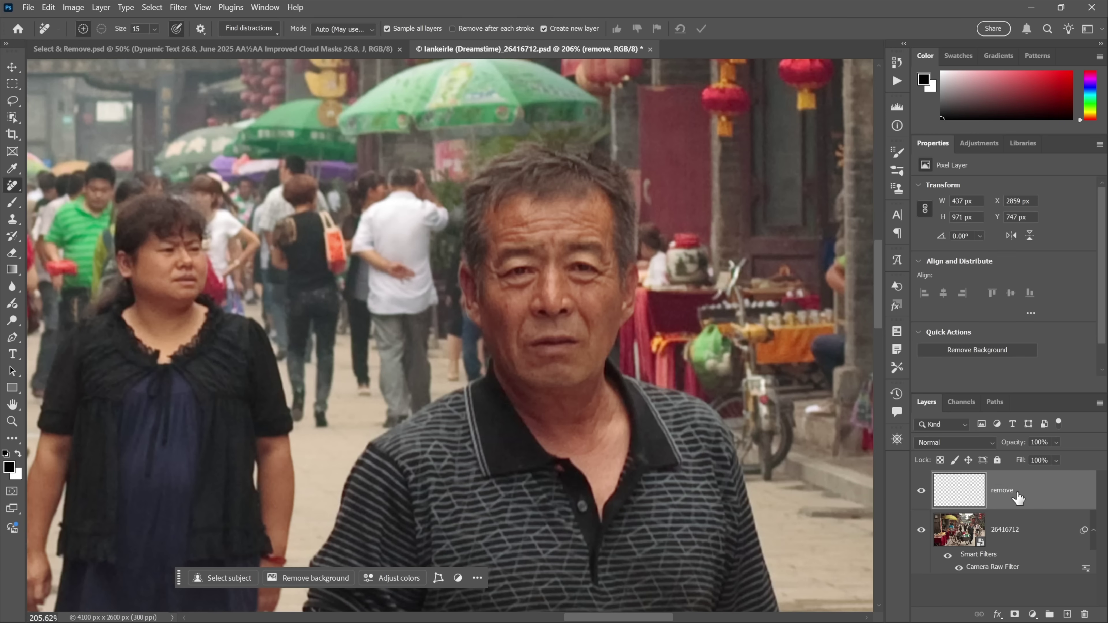
Paint a selection over the cyclist and the woman in black behind the man using the Selection Brush in Add mode.
key(ctrl+minus)
key(ctrl+minus)
key(ctrl+minus)
key(ctrl+minus)
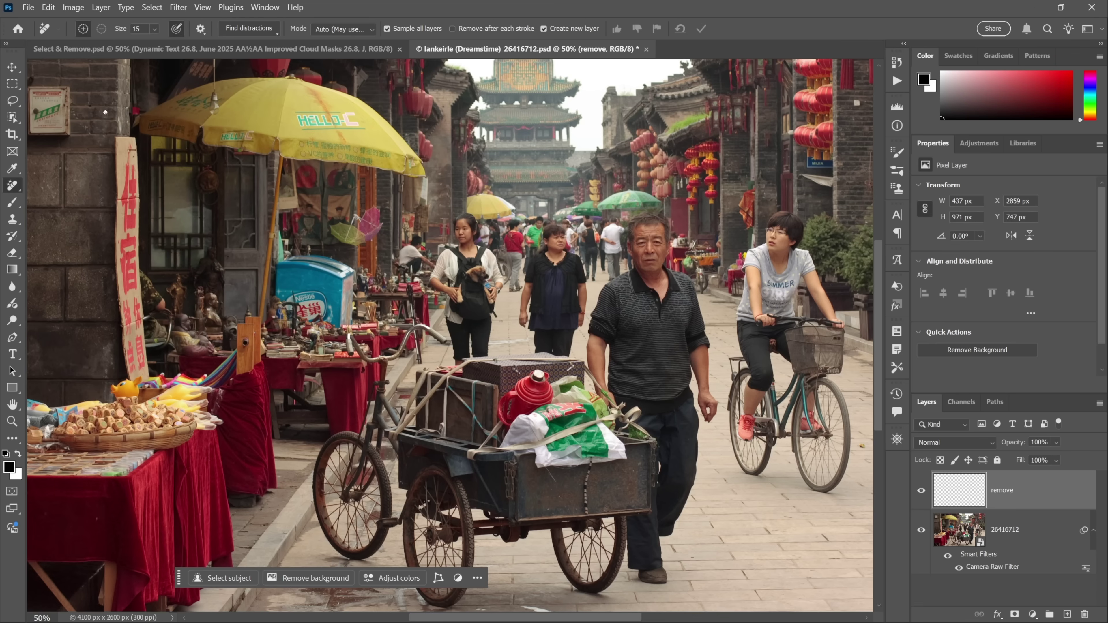
click(18, 99)
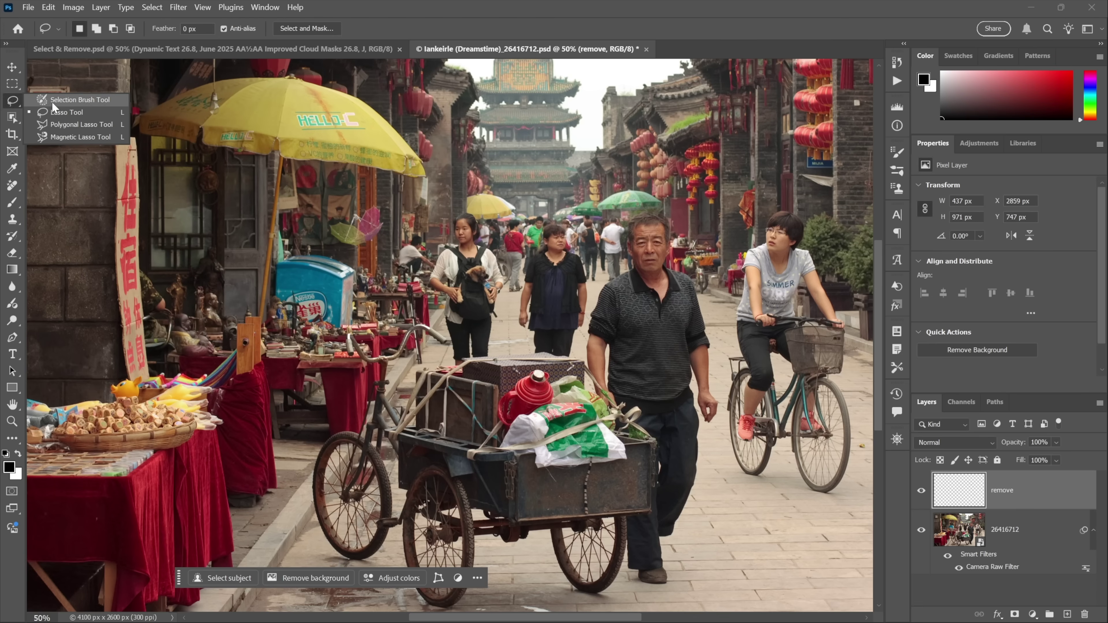
click(52, 101)
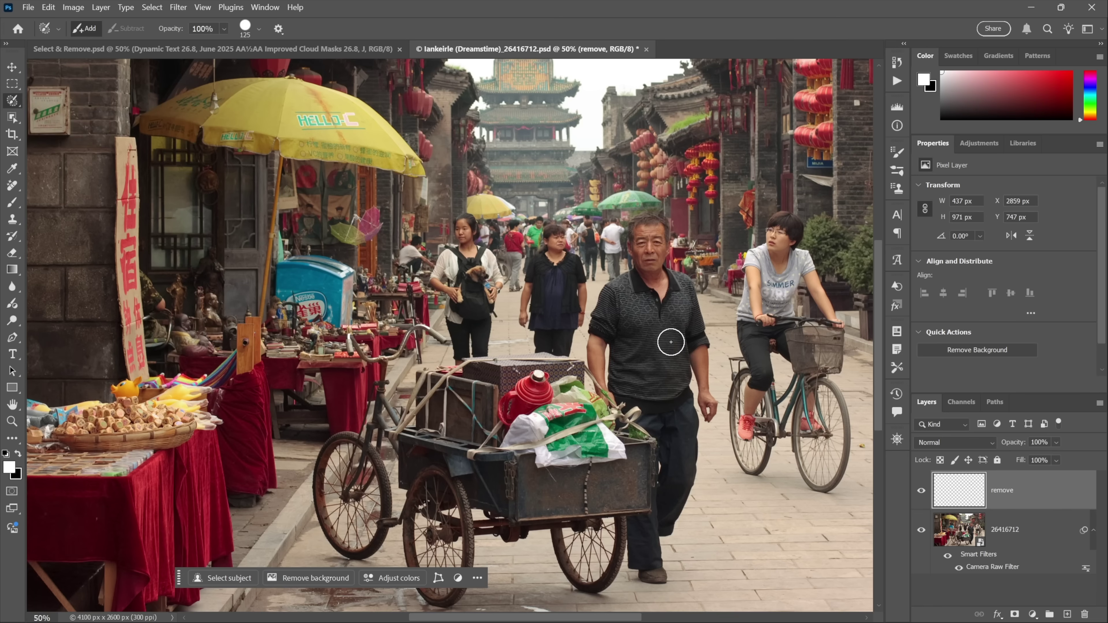
mouse_move(744, 460)
mouse_down()
mouse_move(747, 476)
mouse_move(737, 392)
mouse_move(744, 249)
mouse_move(764, 225)
mouse_move(794, 217)
mouse_move(840, 325)
mouse_move(843, 478)
mouse_move(826, 492)
mouse_move(766, 478)
mouse_up()
mouse_move(569, 325)
mouse_down()
mouse_move(563, 354)
mouse_move(580, 290)
mouse_move(565, 236)
mouse_move(548, 241)
mouse_move(535, 279)
mouse_move(536, 343)
mouse_move(552, 346)
mouse_move(559, 255)
mouse_move(550, 321)
mouse_up()
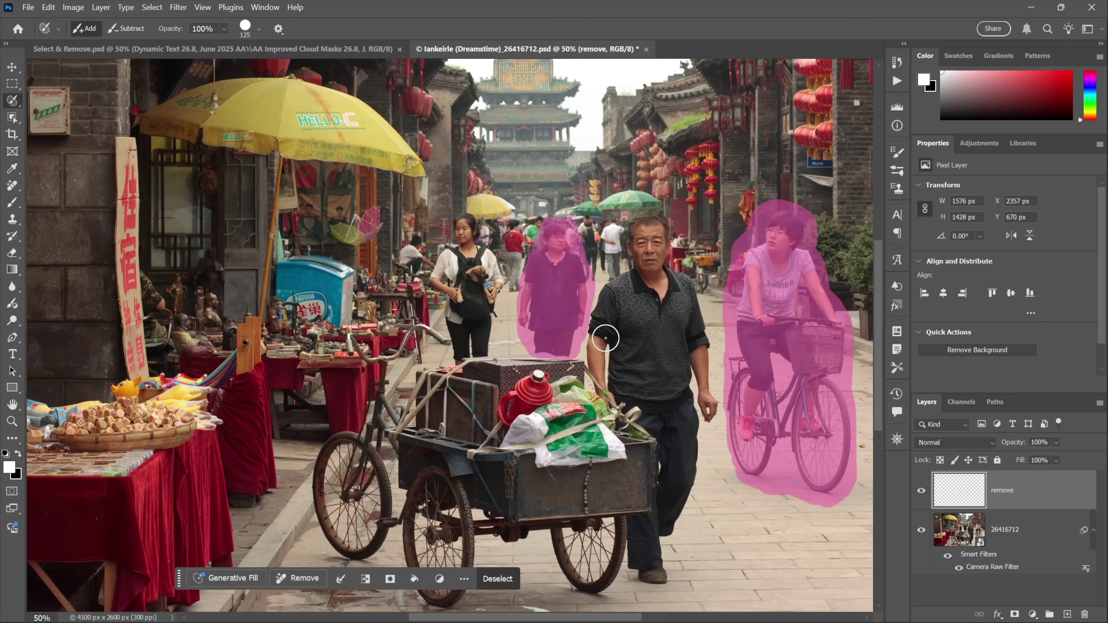
key(x)
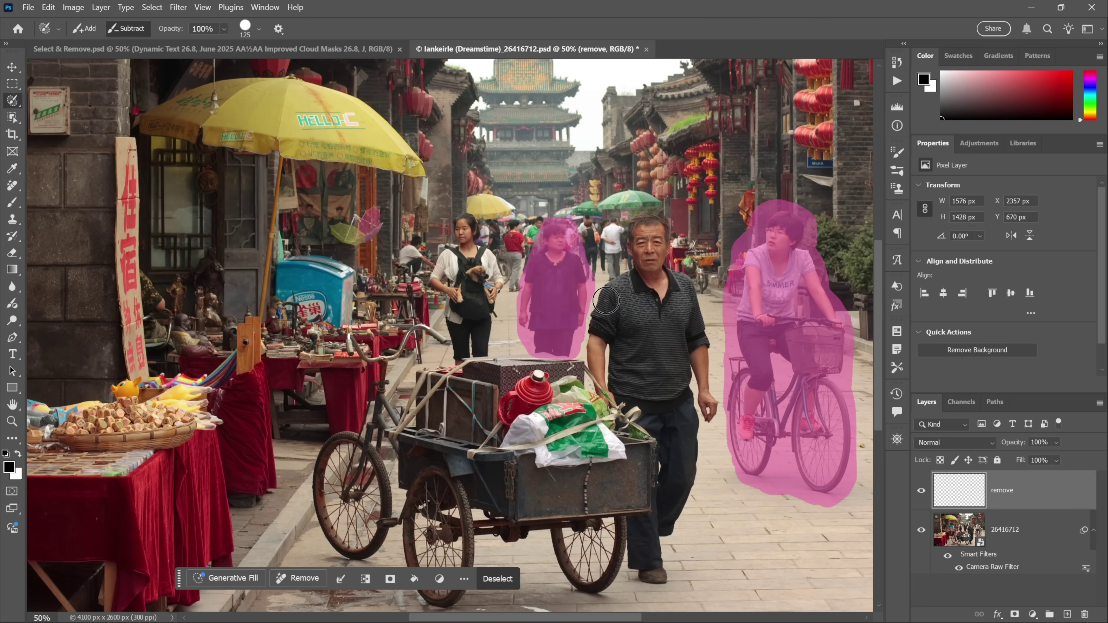
key(x)
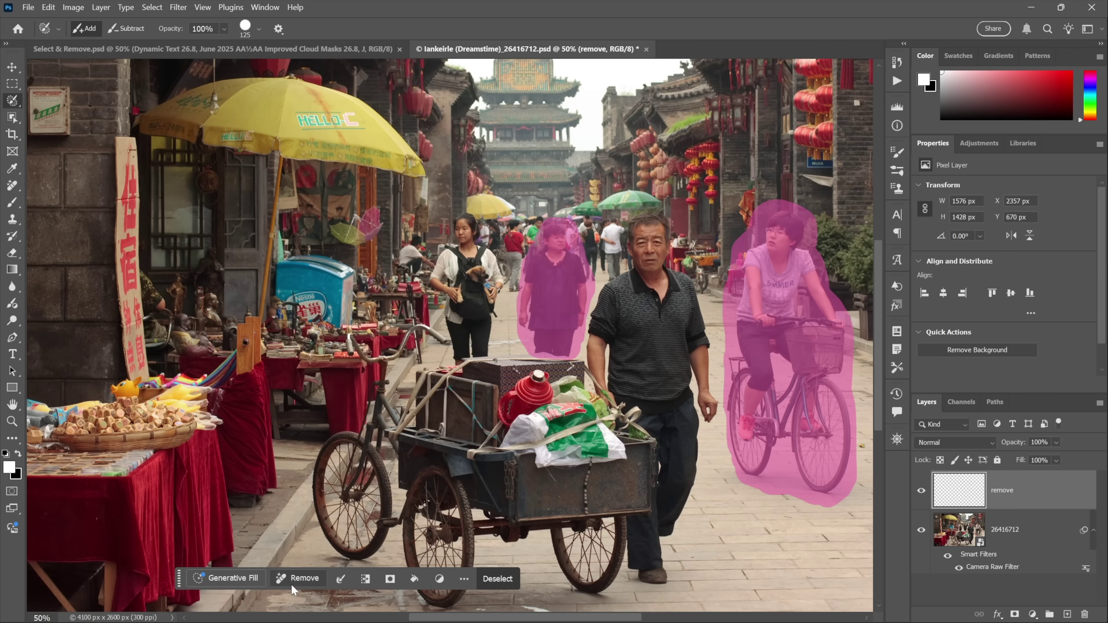
Remove the selected people from the street, and toggle the new Remove tool edits layer's visibility to compare before and after.
click(297, 578)
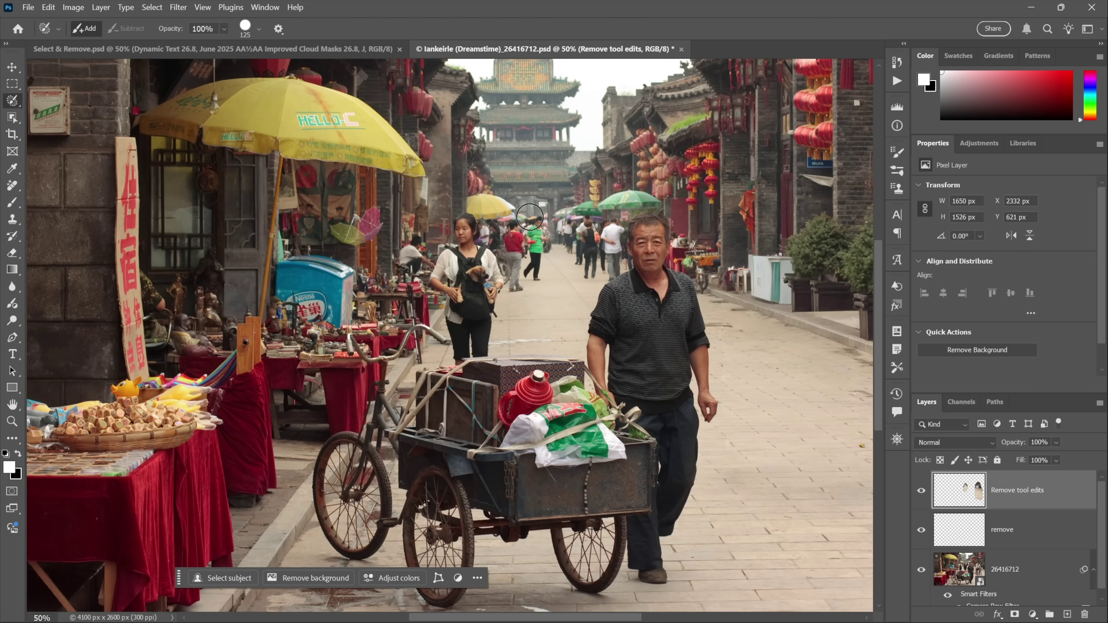
click(922, 491)
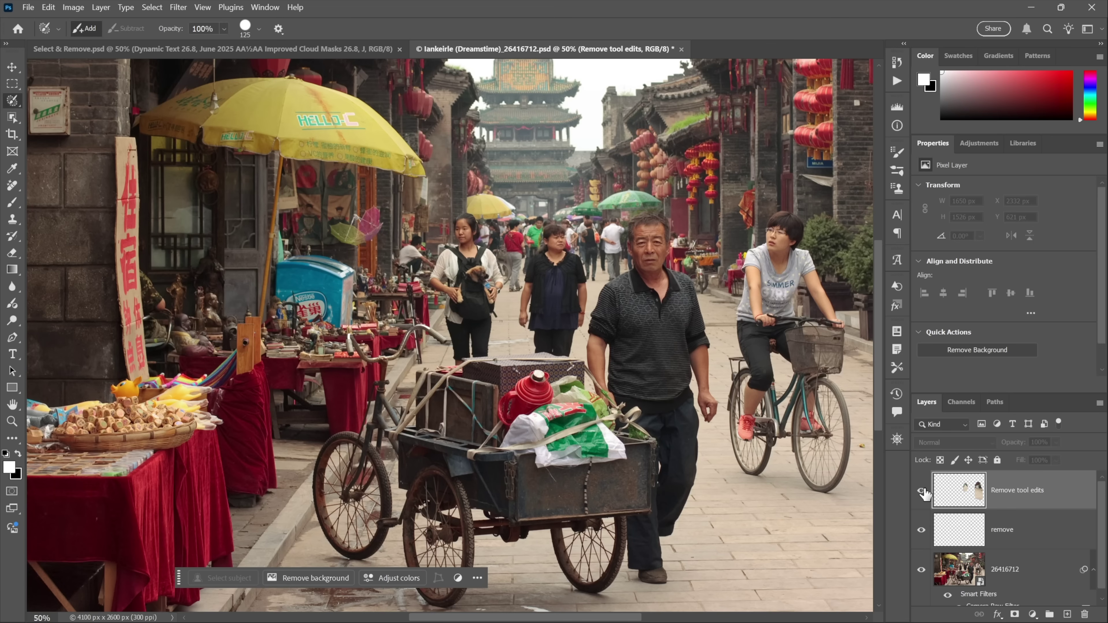
click(923, 491)
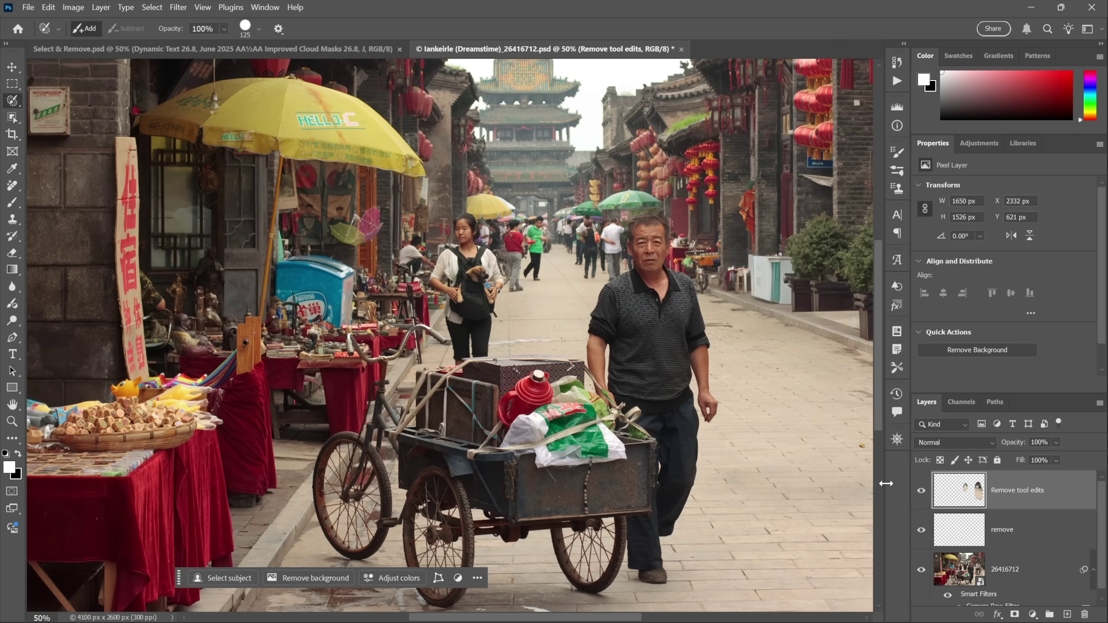
click(921, 492)
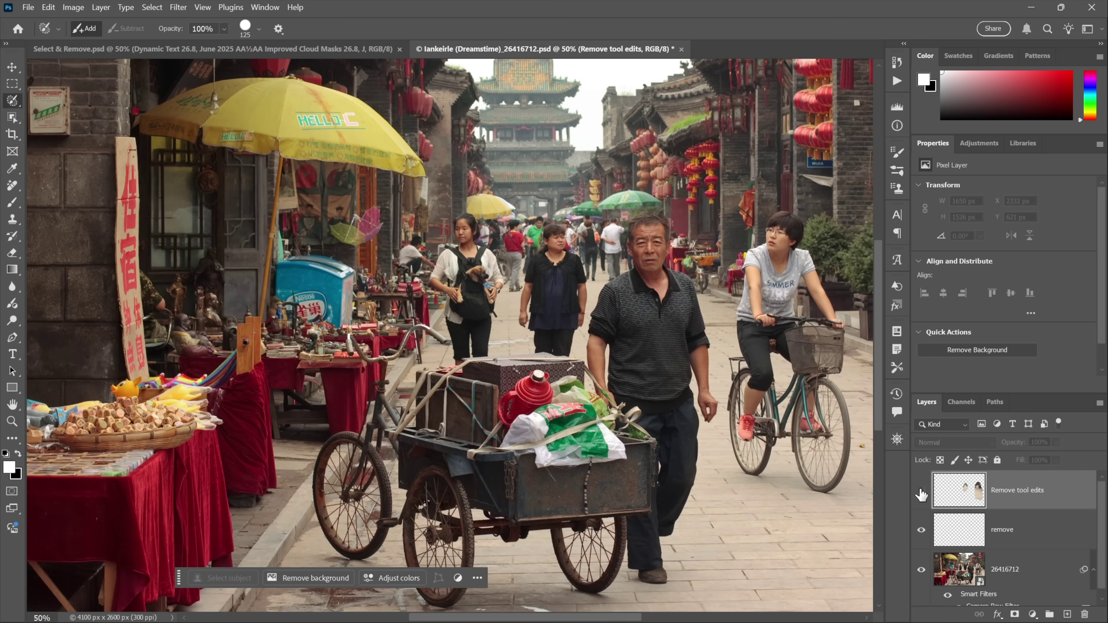
Show the Remove tool edits layer again, activate the Rectangular Marquee tool and switch to the Buzz Aldrin document.
click(921, 492)
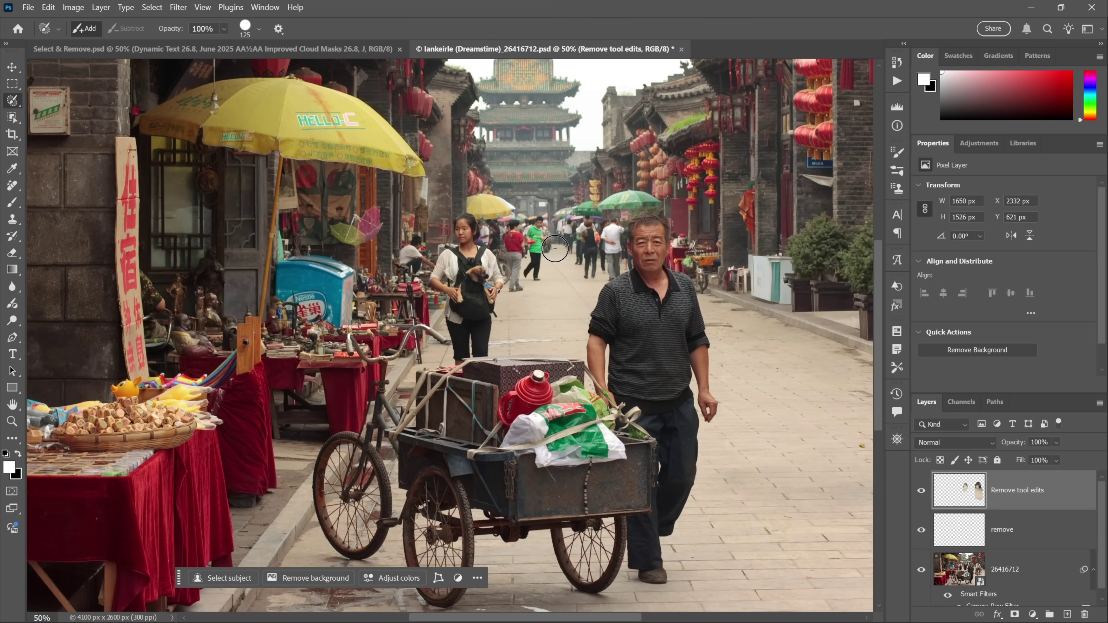
key(ctrl+Tab)
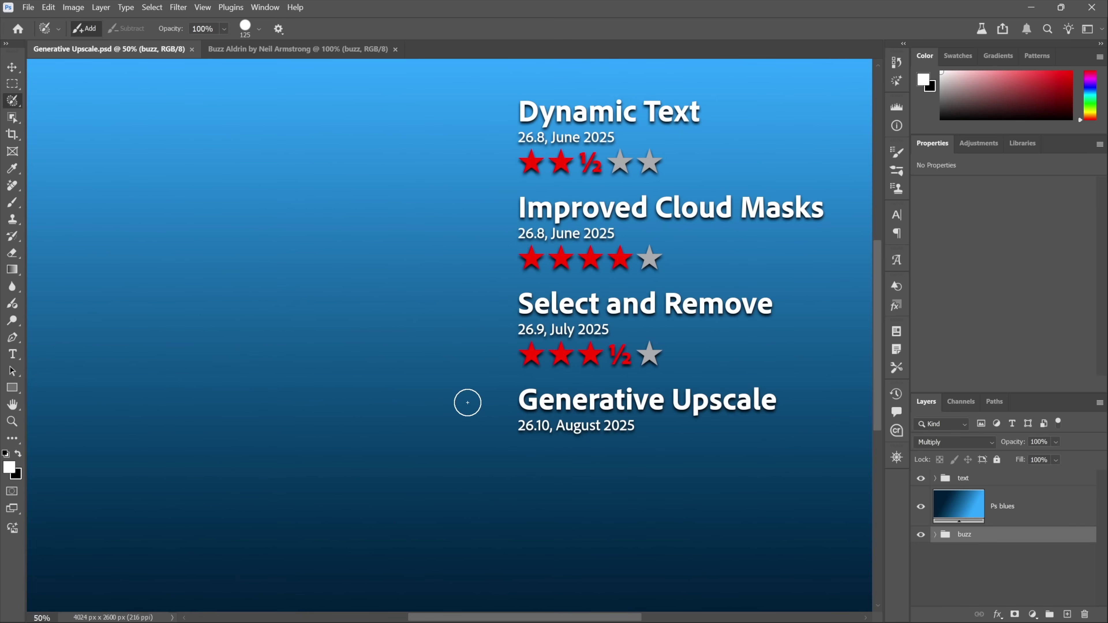
key(m)
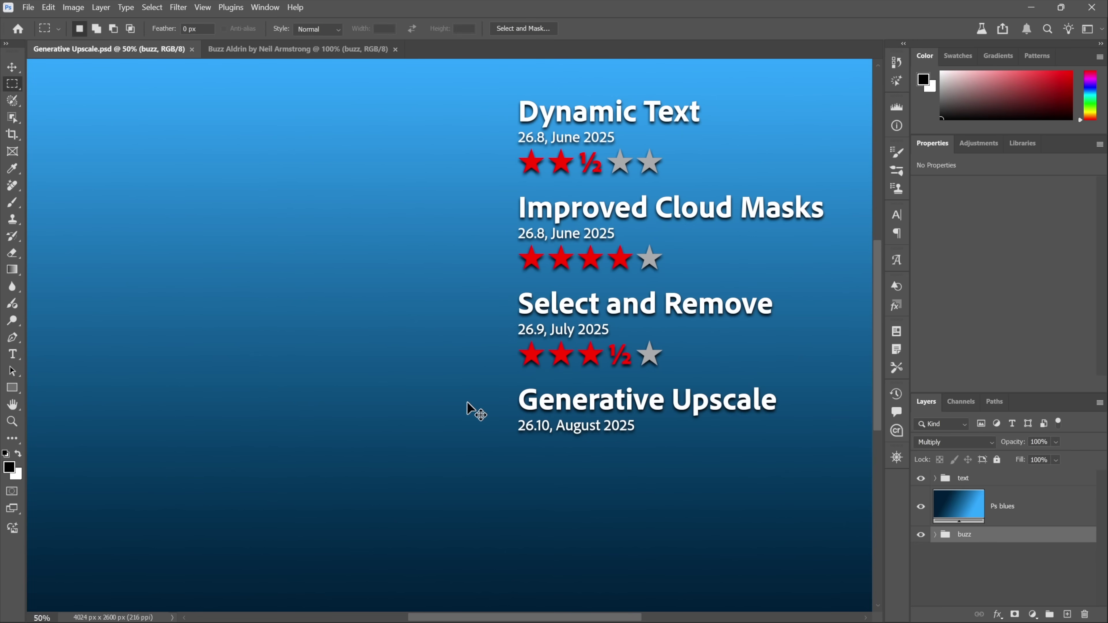
key(ctrl+Tab)
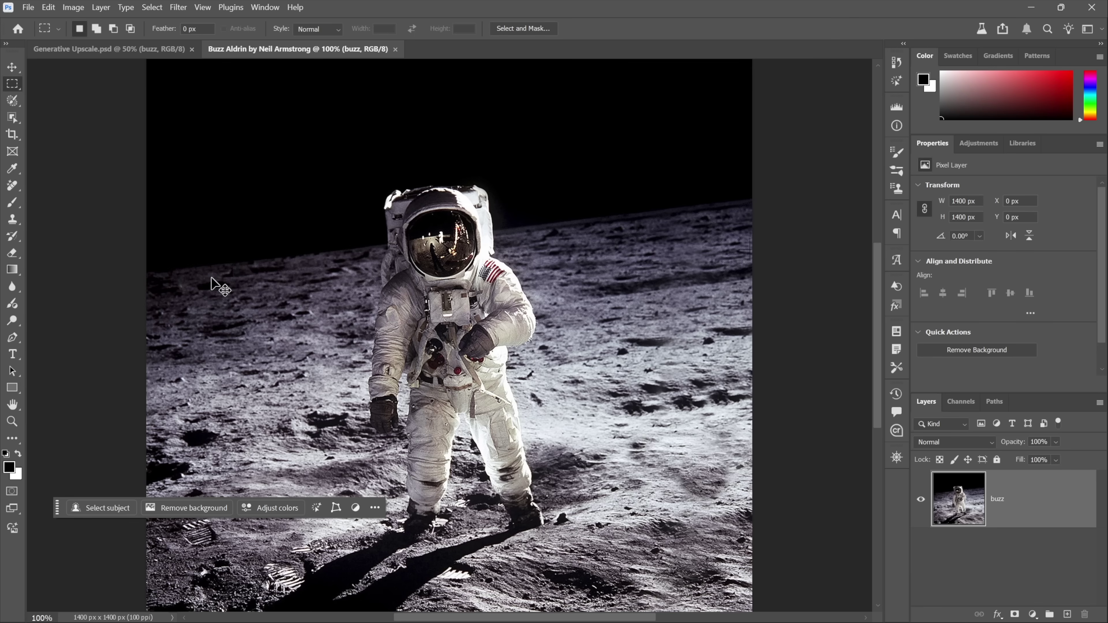
Examine the astronaut's suit, visor and flag patch at 600% zoom, and return to the 100% view.
key(ctrl+plus)
key(ctrl+plus)
key(ctrl+plus)
key(ctrl+plus)
key(ctrl+plus)
key(ctrl+plus)
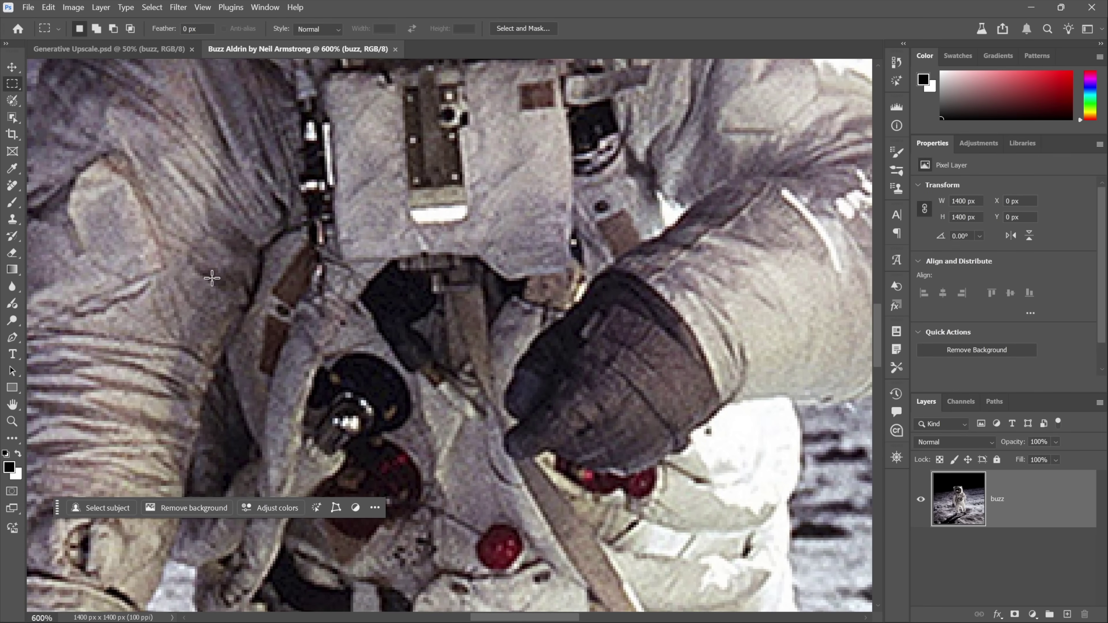
drag(384, 163, 396, 493)
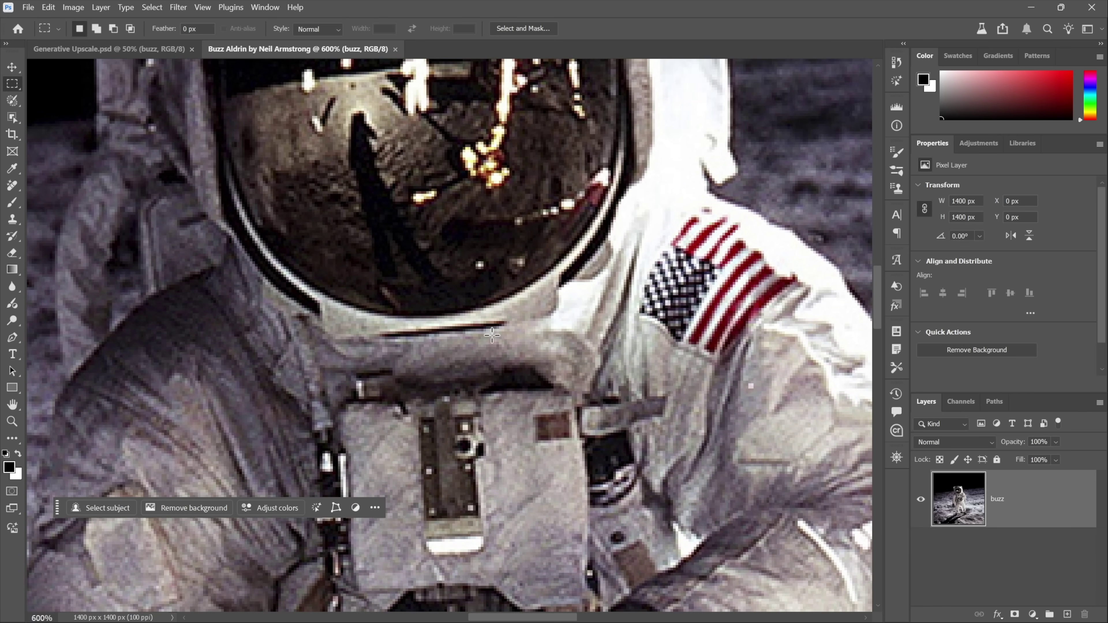
key(ctrl+0)
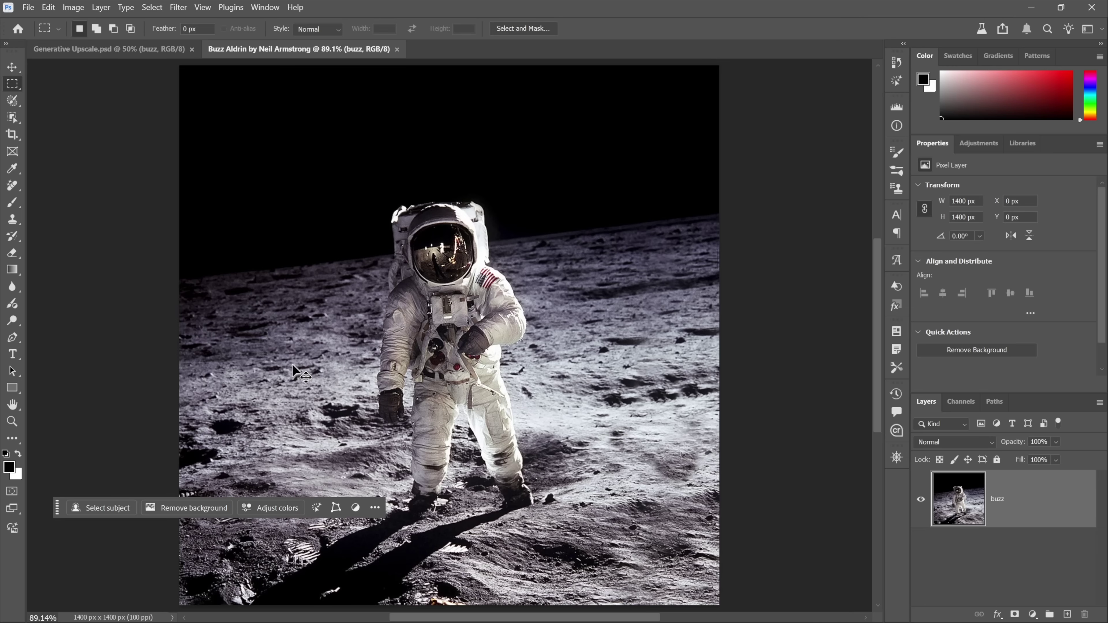
key(ctrl+1)
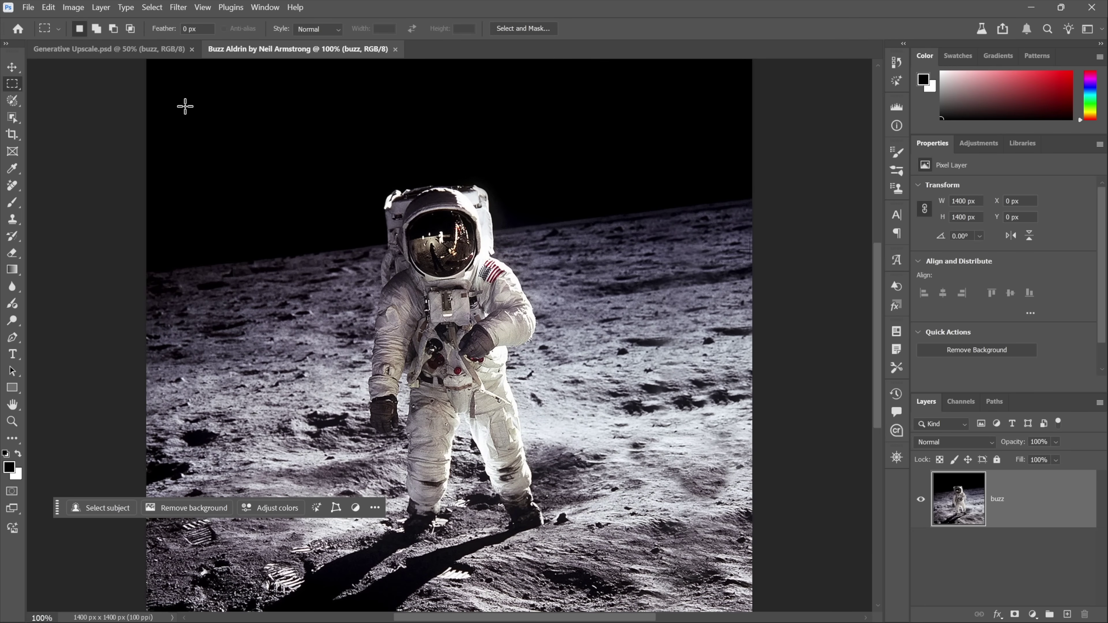
click(73, 7)
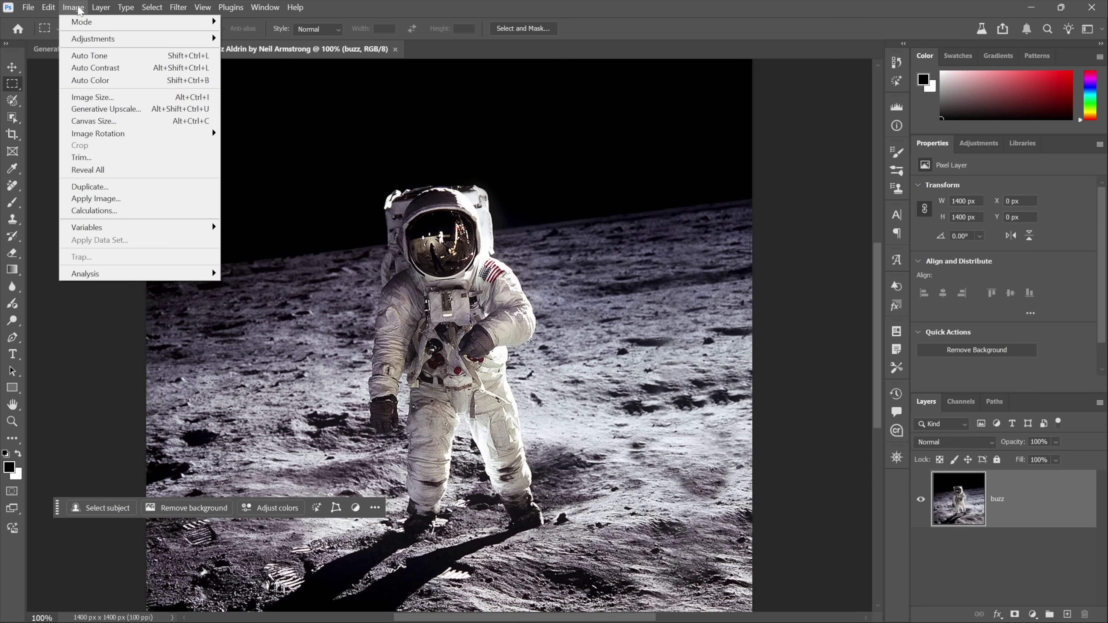
click(127, 111)
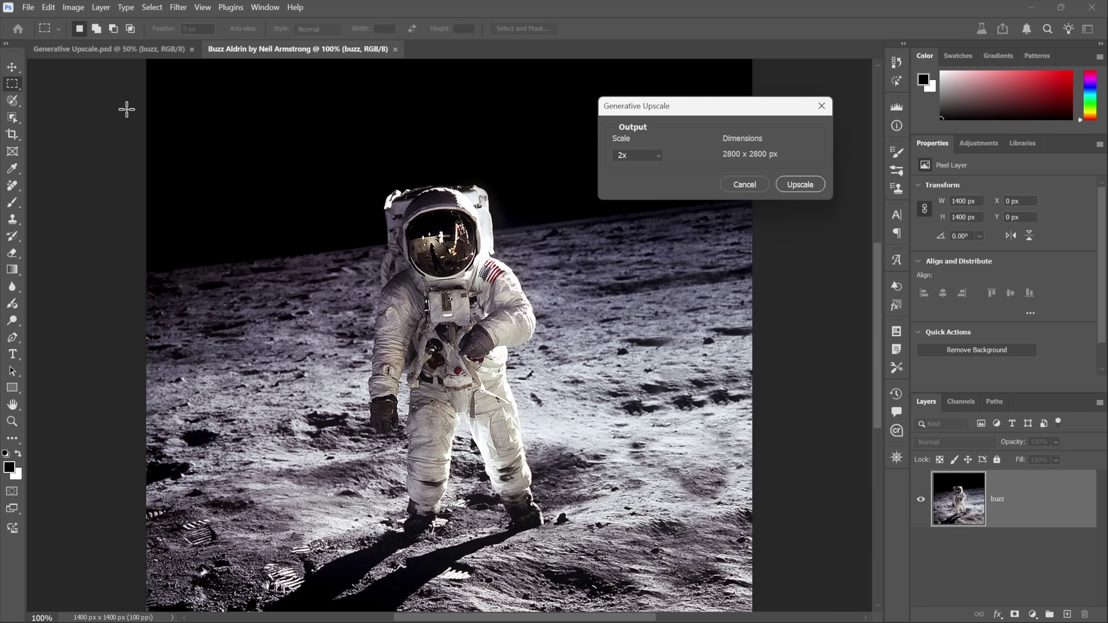
click(632, 155)
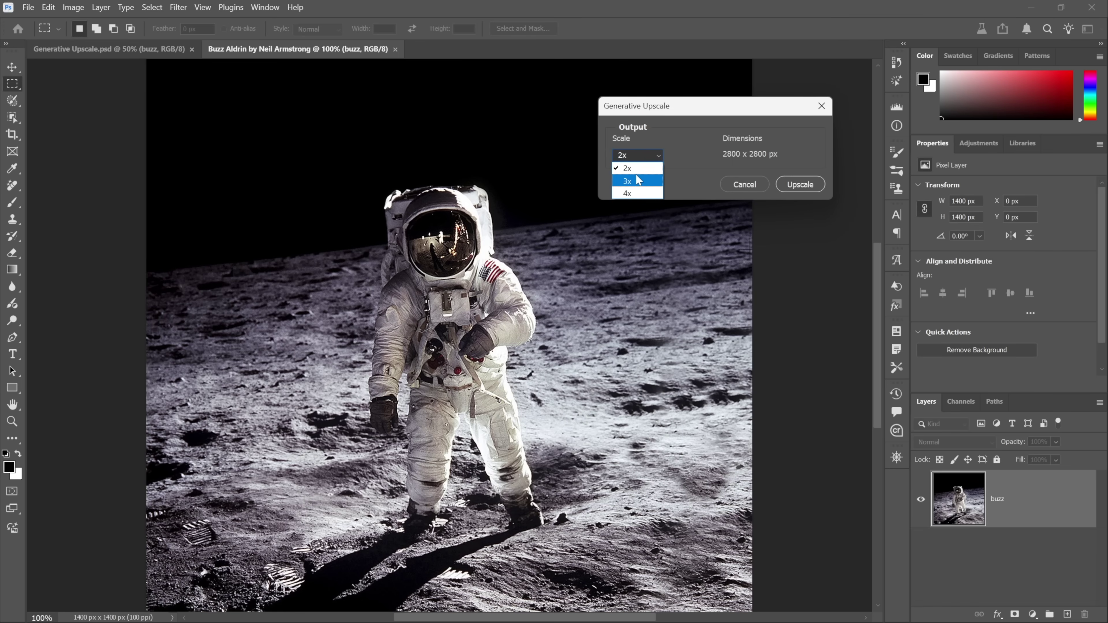
click(639, 193)
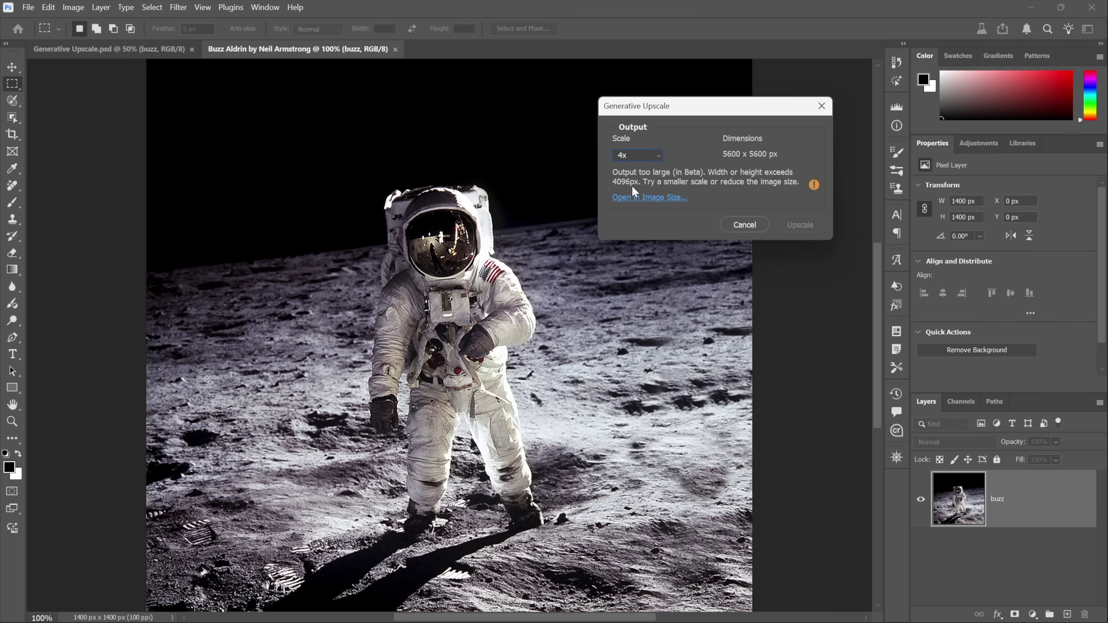
click(745, 225)
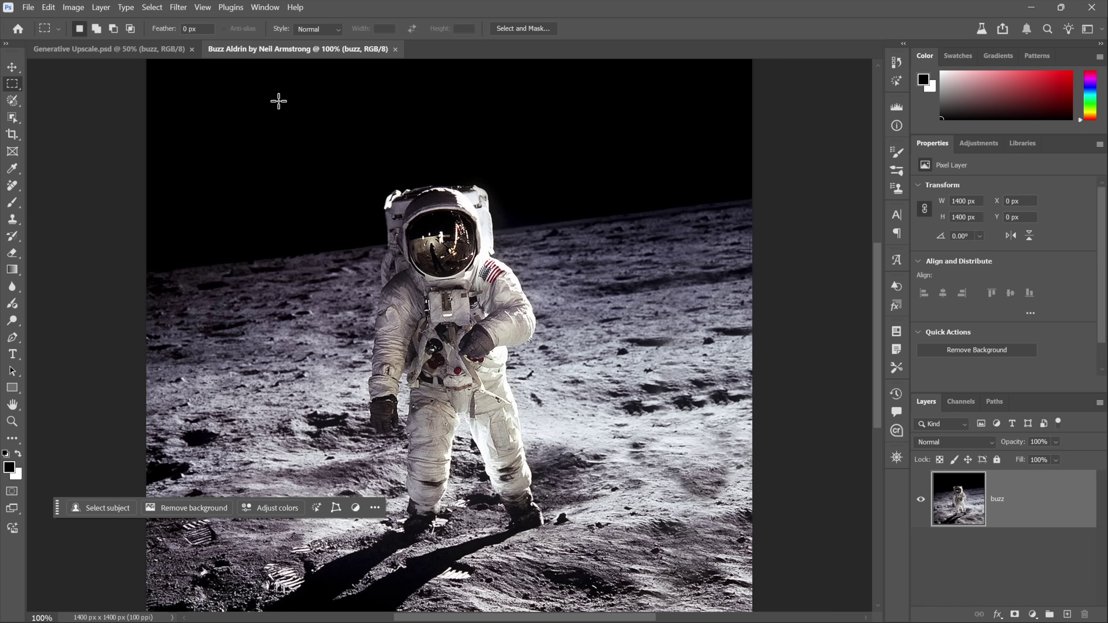
Reduce the canvas size to 4096/4 pixels wide and 1024 pixels high, accepting the clipping.
click(73, 8)
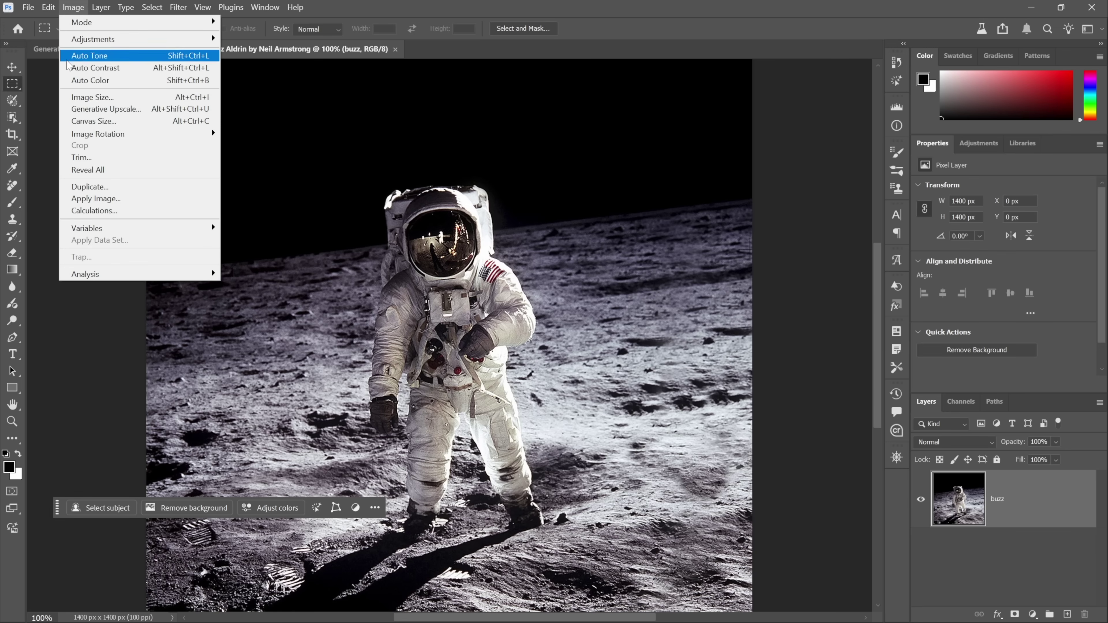
click(124, 122)
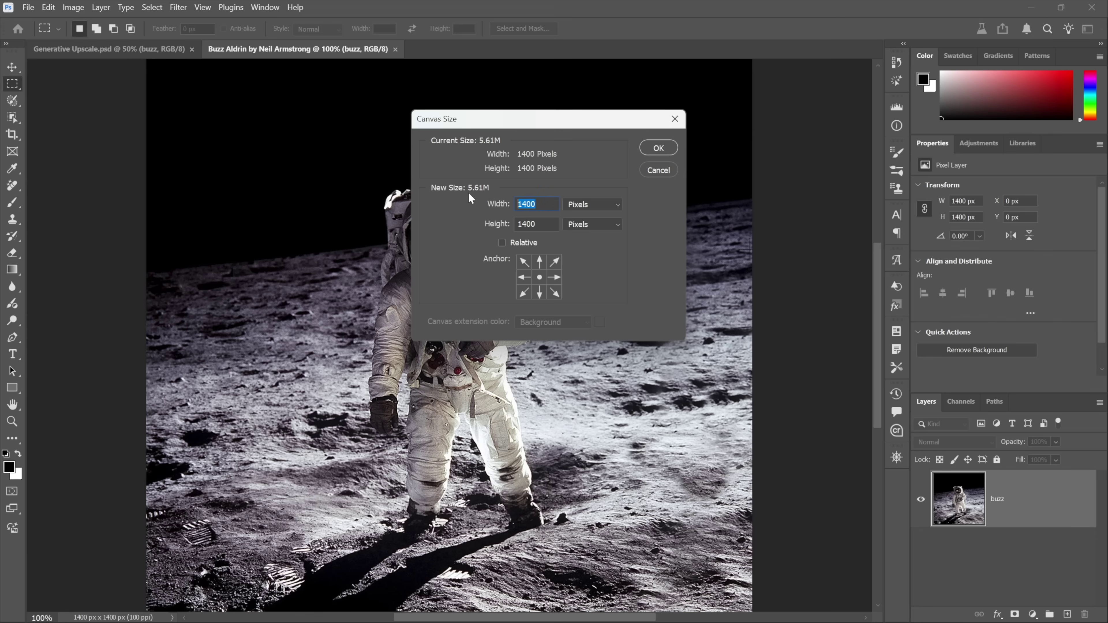
text(4096/4)
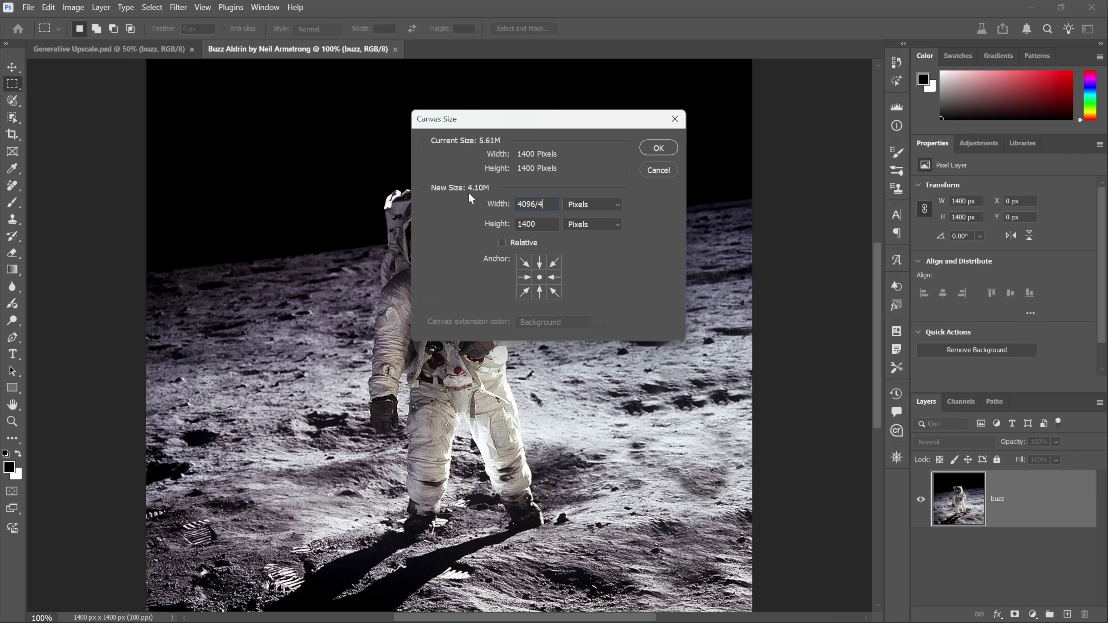
key(Tab)
key(shift+Tab)
key(Tab)
key(Tab)
text(1024)
click(657, 148)
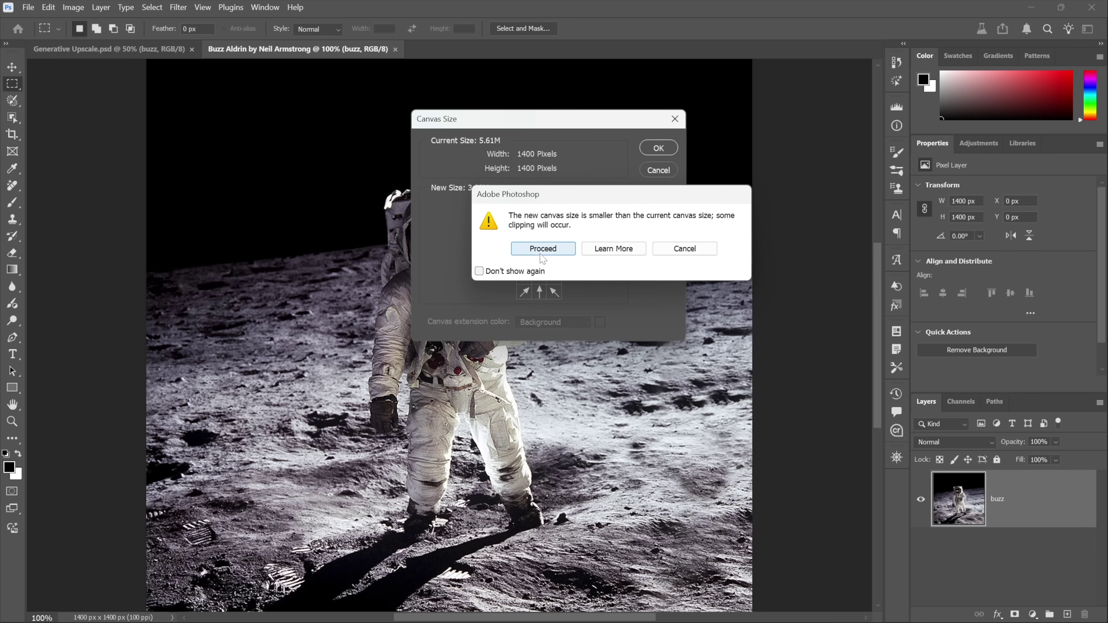
click(543, 249)
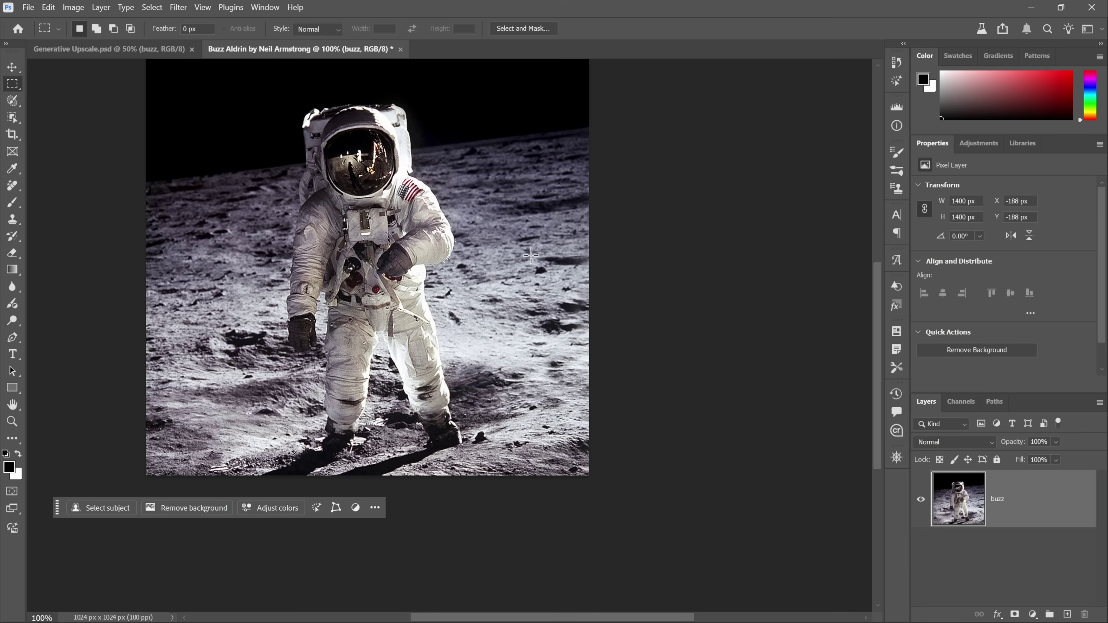
Move the astronaut layer straight up within the canvas to a Y position of -294 px.
scroll(530, 257, up, 2)
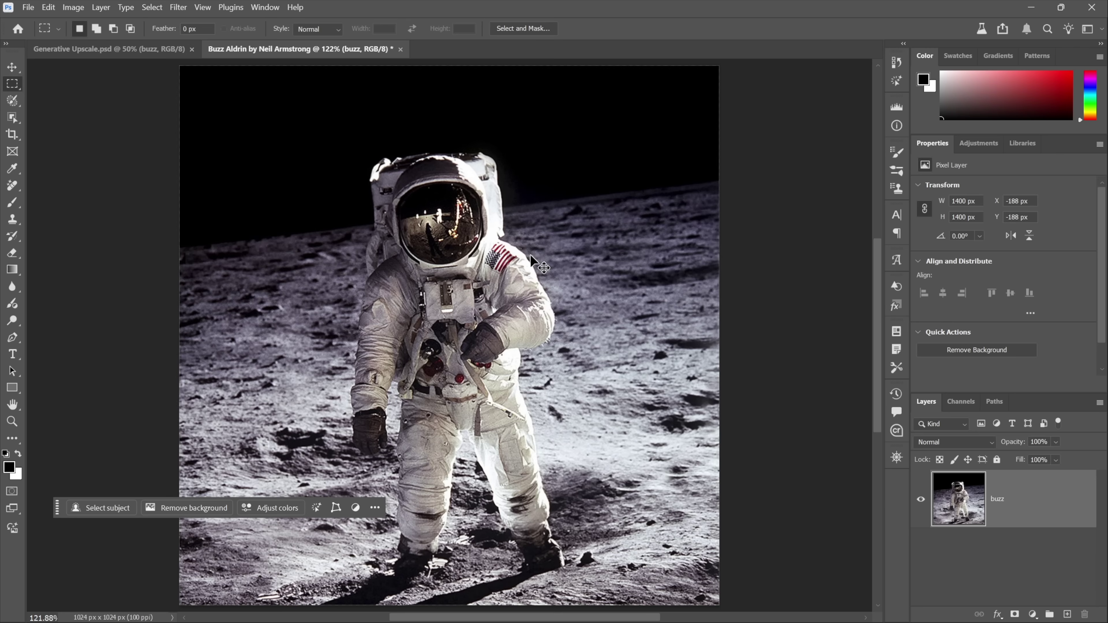
scroll(530, 254, down, 2)
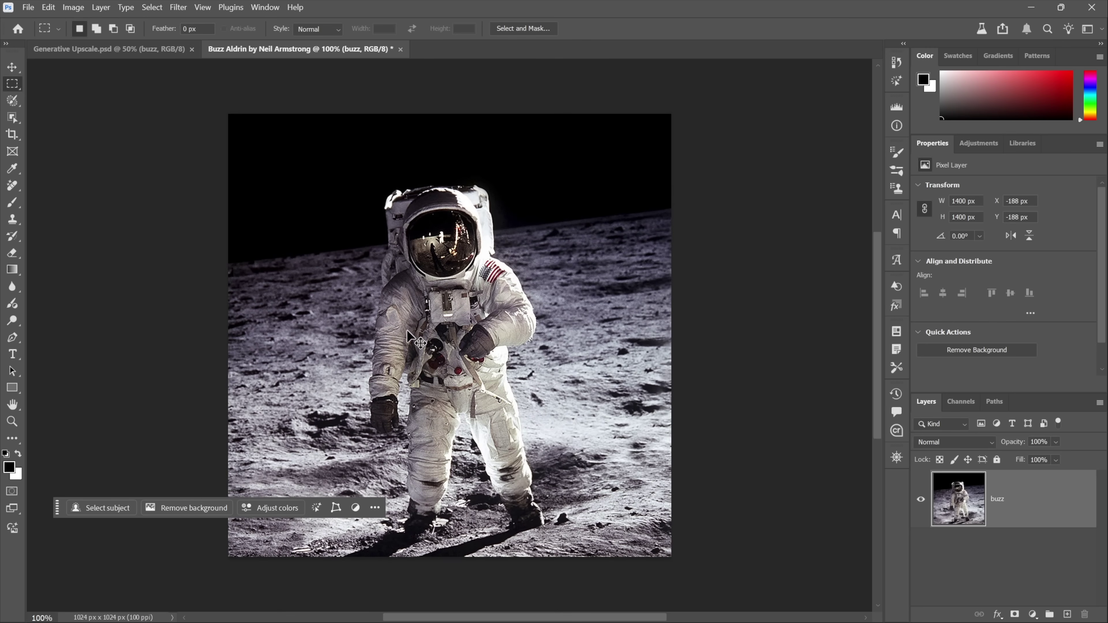
drag(403, 330, 393, 287)
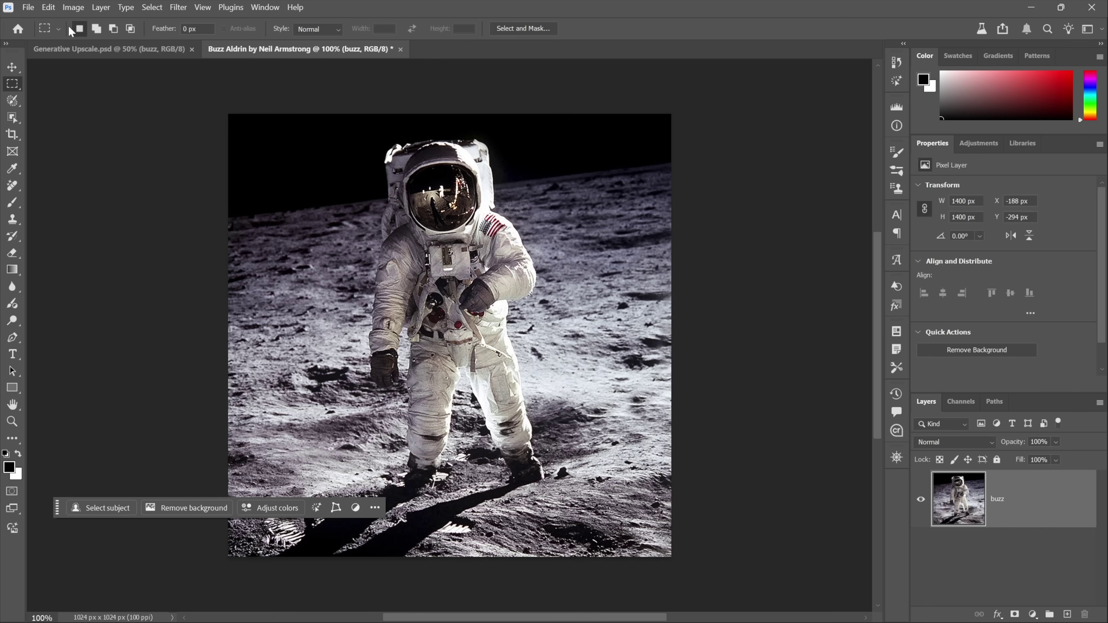
Run Generative Upscale on the cropped astronaut image at 4x scale.
click(64, 7)
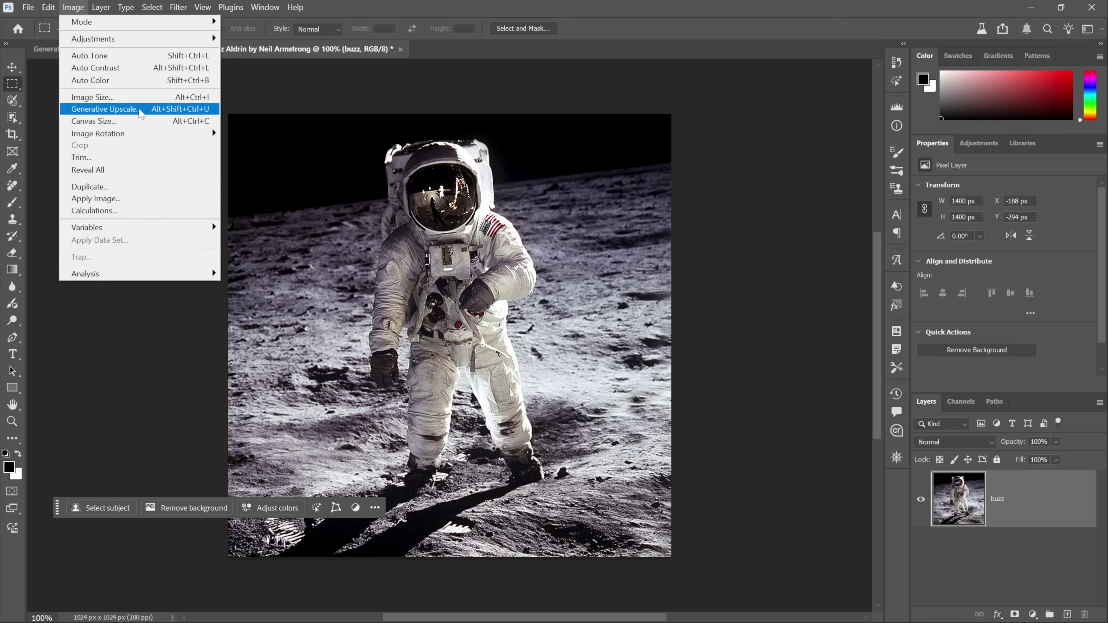
click(105, 109)
click(637, 153)
click(649, 193)
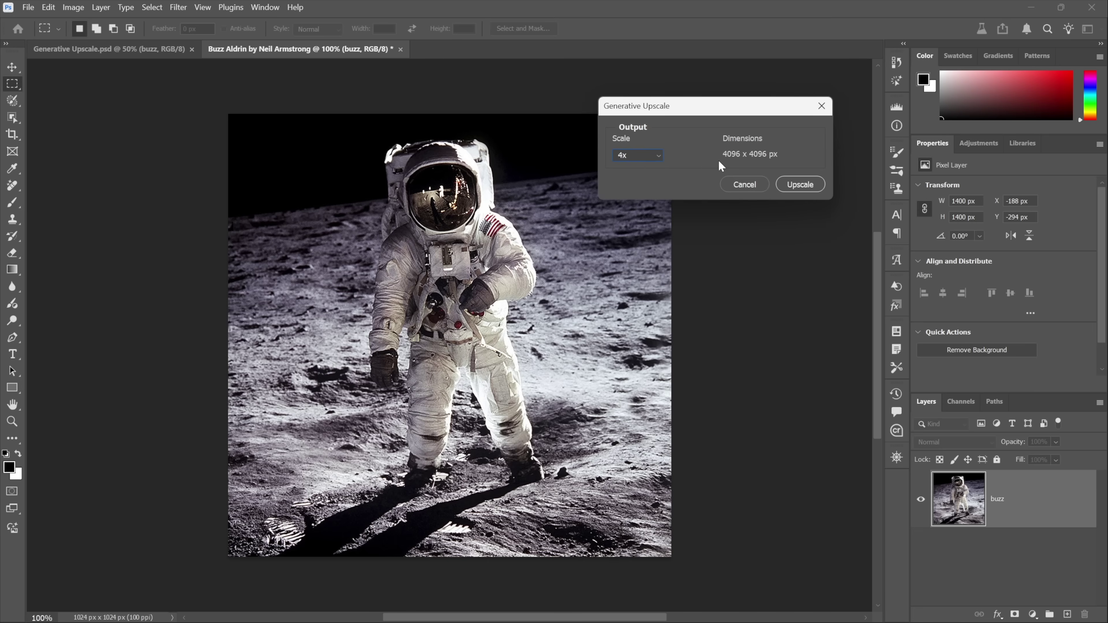
click(800, 185)
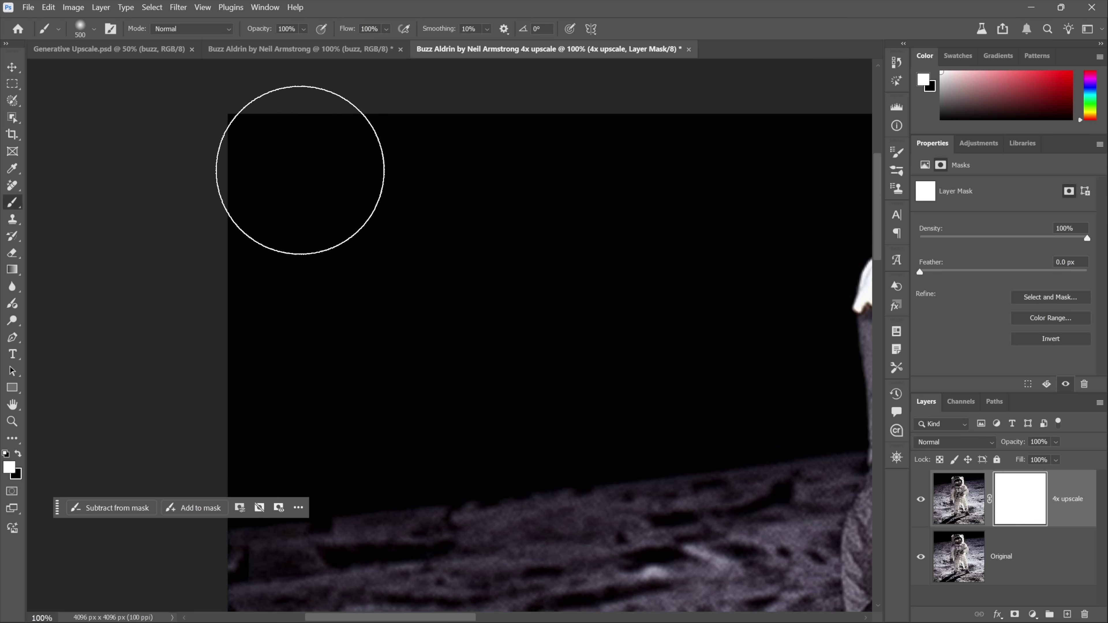
Undo the layer mask on the 4x upscale layer and activate the Rectangular Marquee tool.
key(ctrl+0)
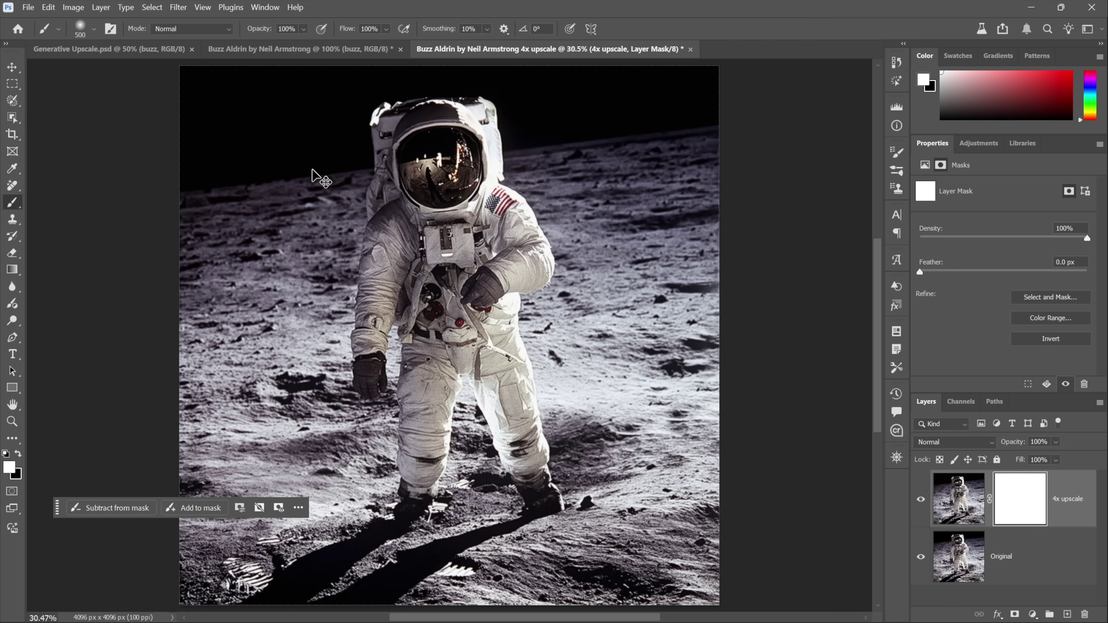
key(ctrl+plus)
key(ctrl+plus)
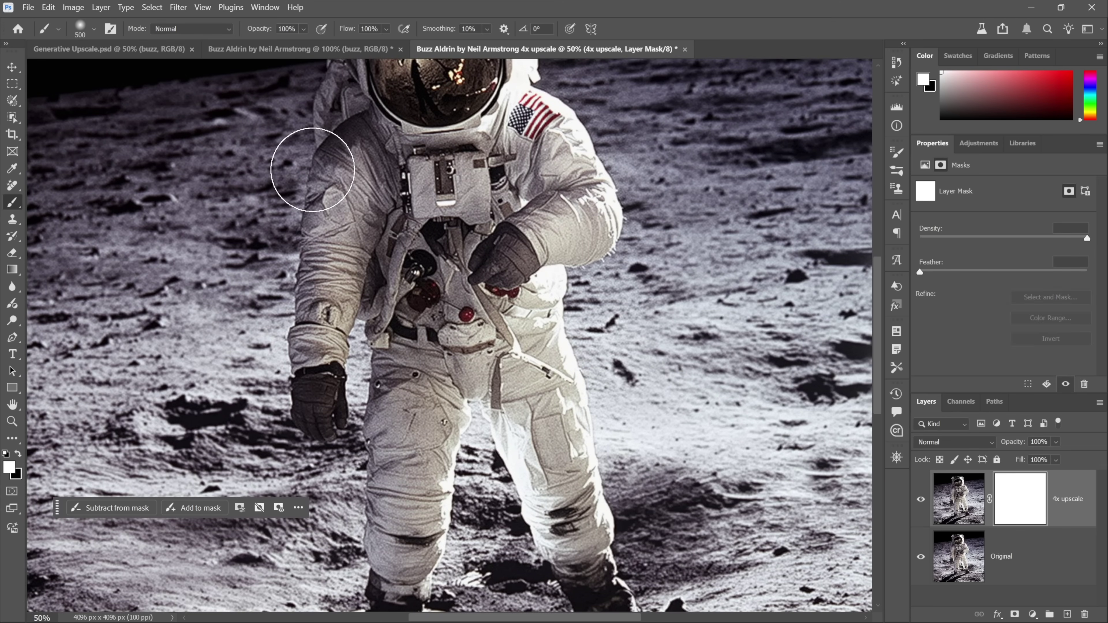
key(ctrl+z)
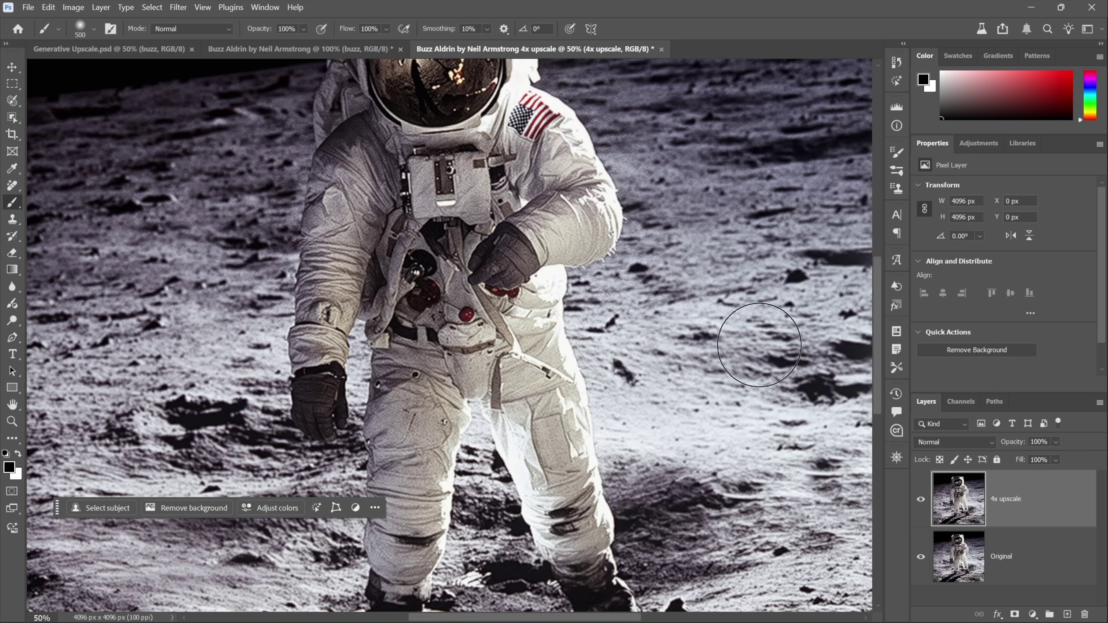
key(m)
Compare the visor and flag patch at 200% zoom with the 4x upscale layer hidden and shown.
ctrl+click(474, 122)
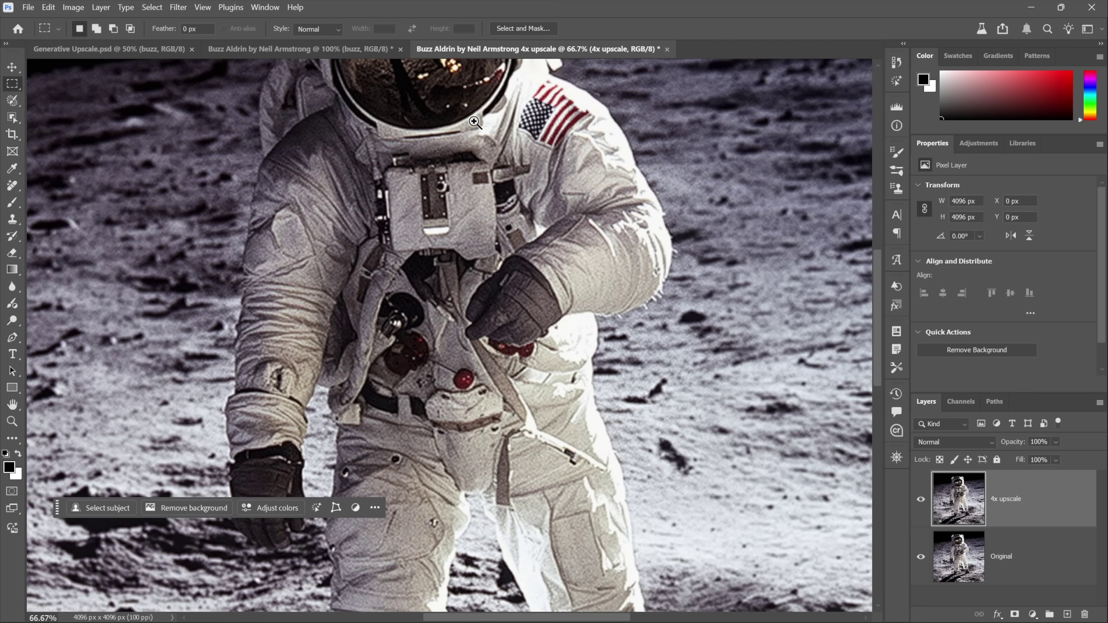
ctrl+click(474, 122)
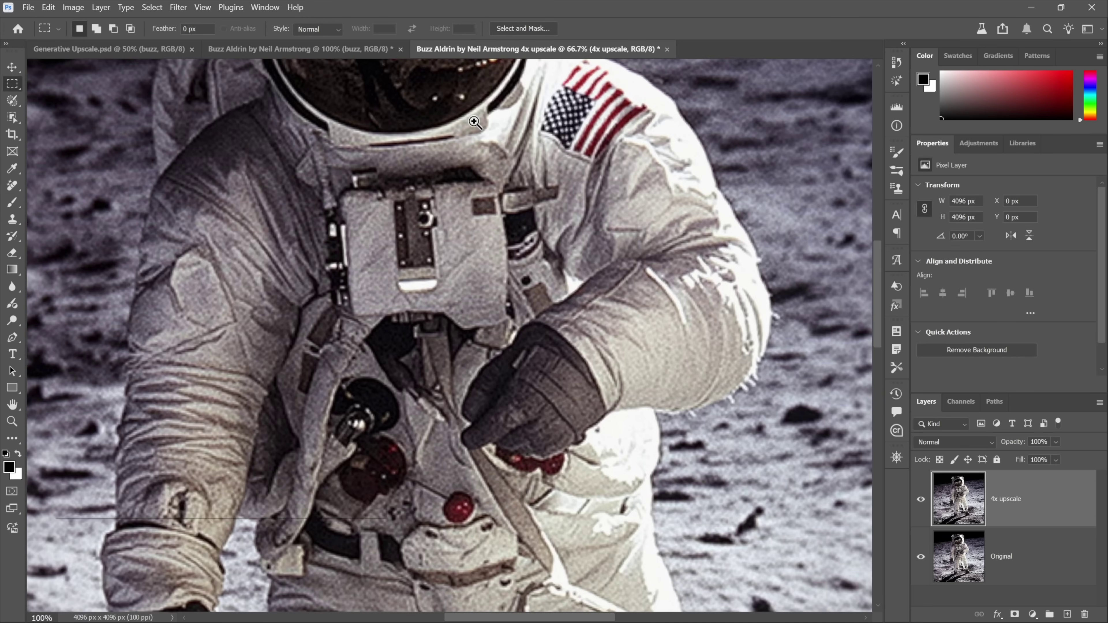
ctrl+click(463, 102)
drag(469, 153, 424, 411)
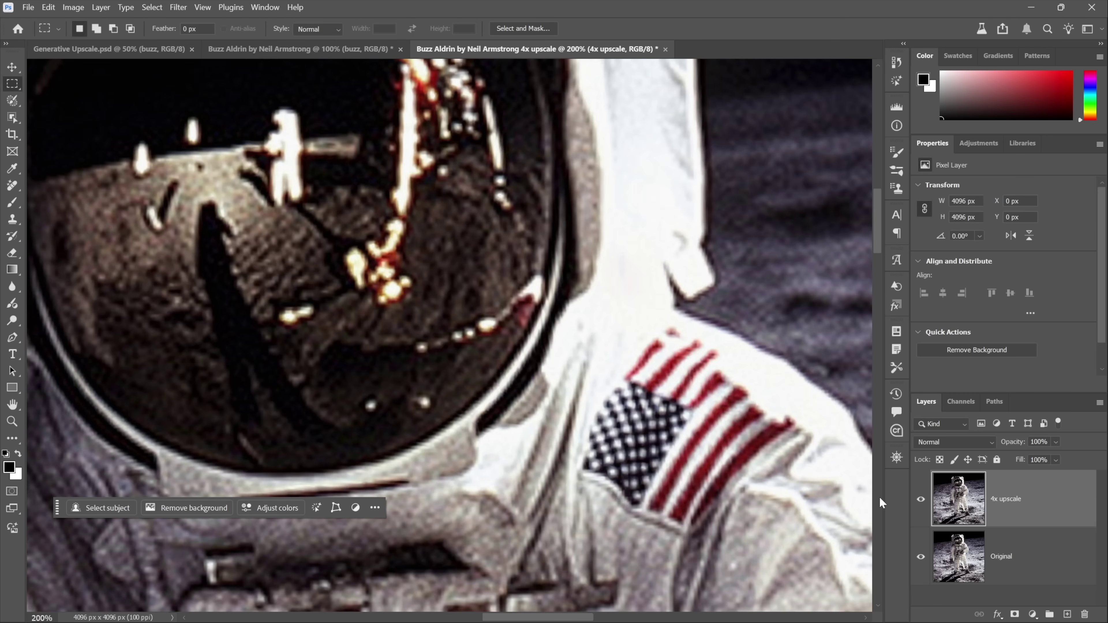
click(921, 500)
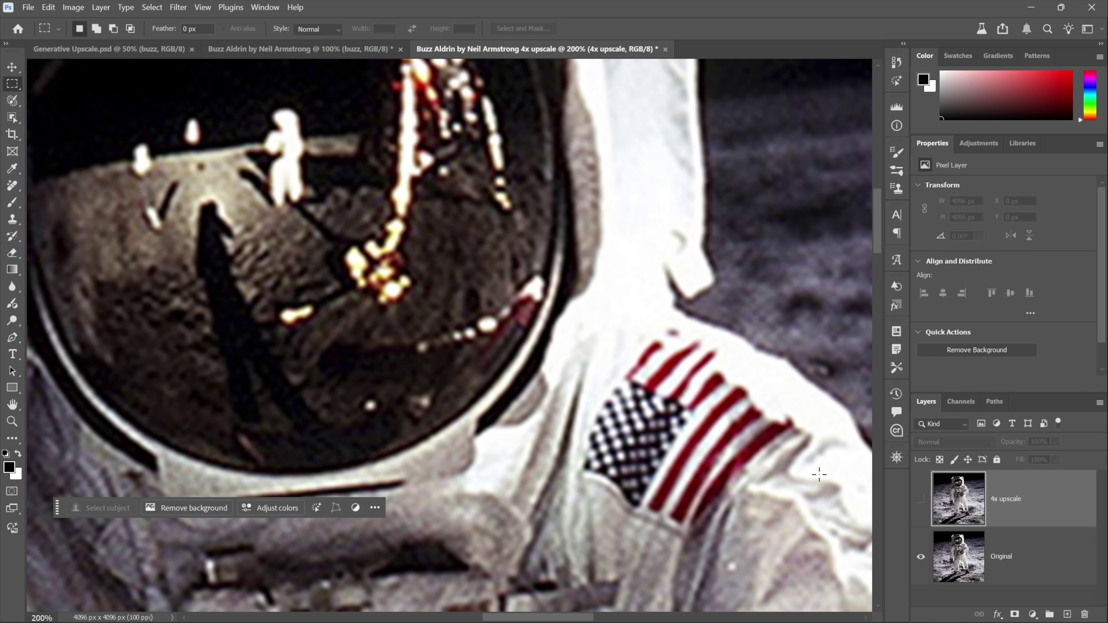
click(922, 501)
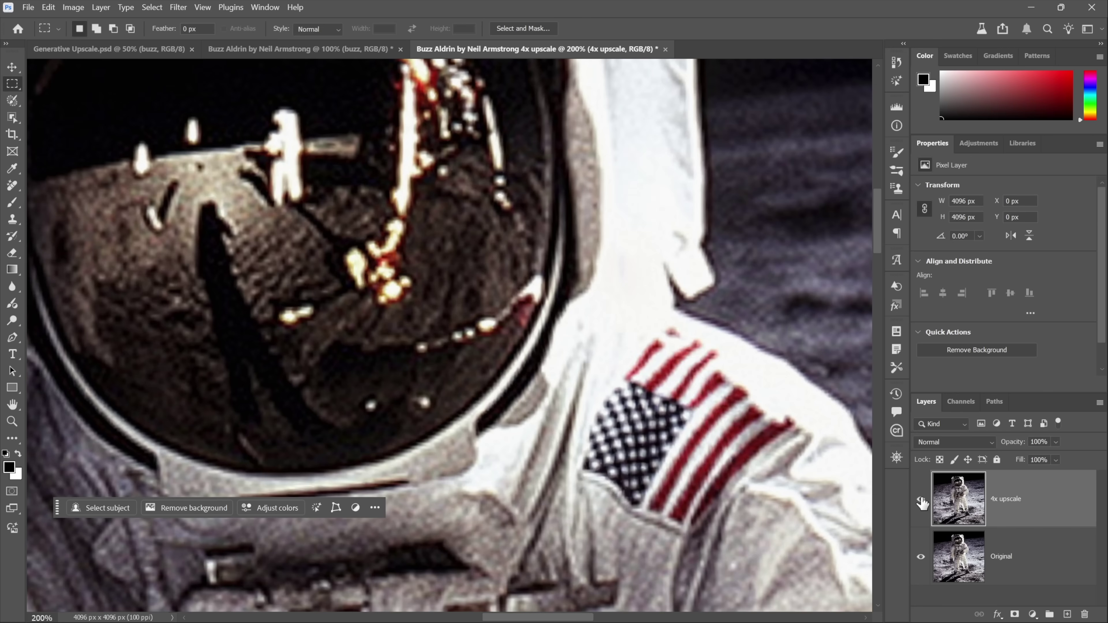
Select the astronaut reflected in the visor with a rectangle of about 107 by 159 px and hide the 4x upscale layer.
drag(193, 229, 347, 310)
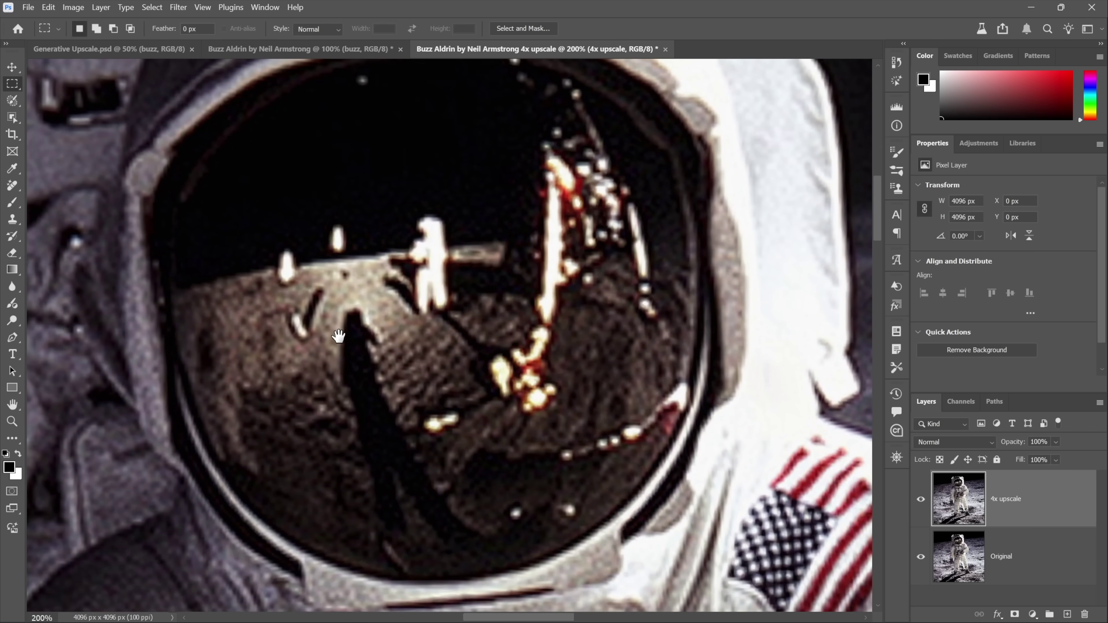
drag(386, 202, 477, 338)
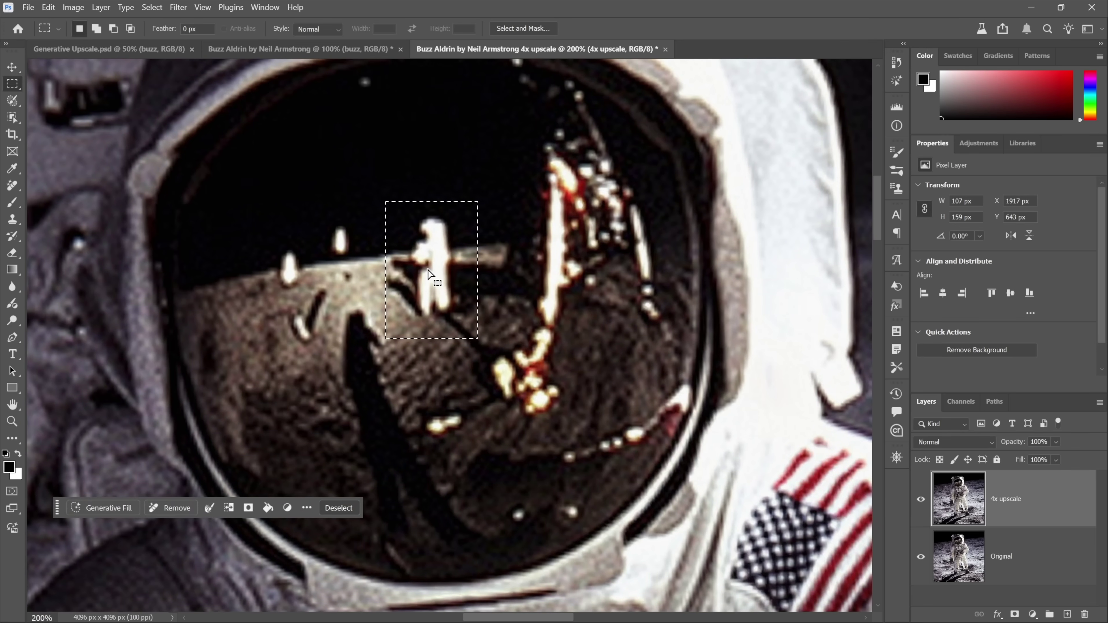
click(921, 500)
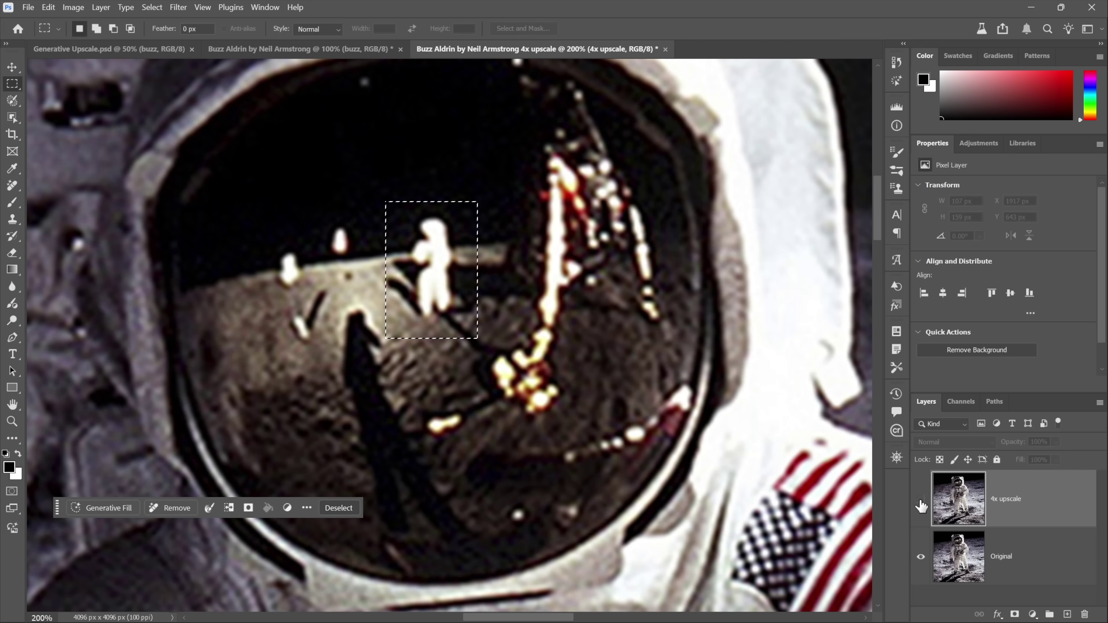
Show the 4x upscale layer, deselect the reflected astronaut, and compare the visor with that layer hidden and shown.
click(921, 500)
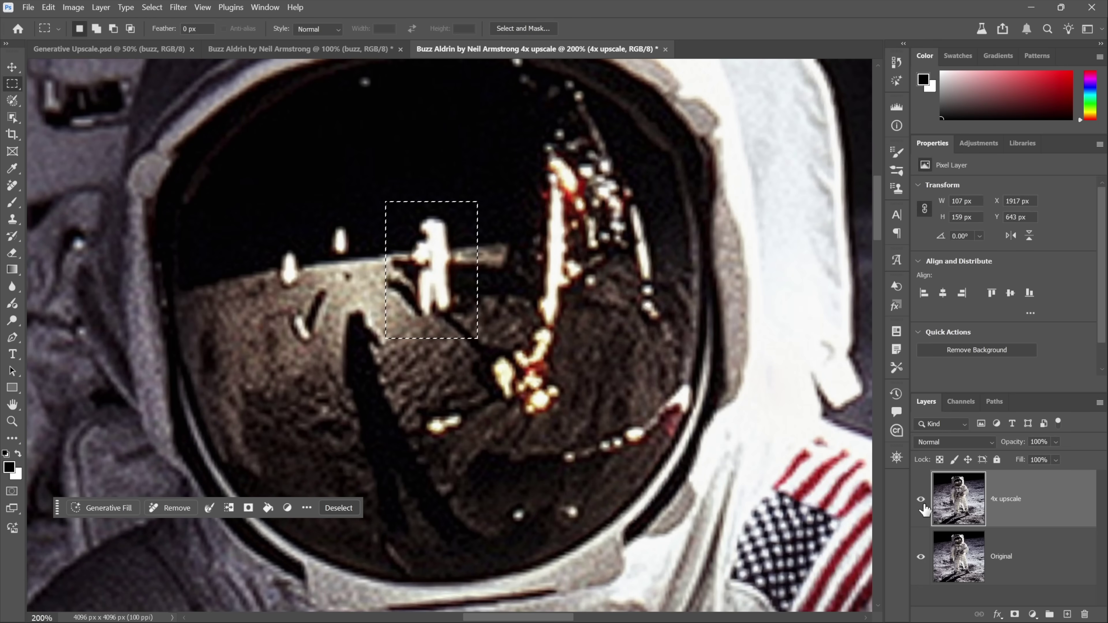
click(613, 370)
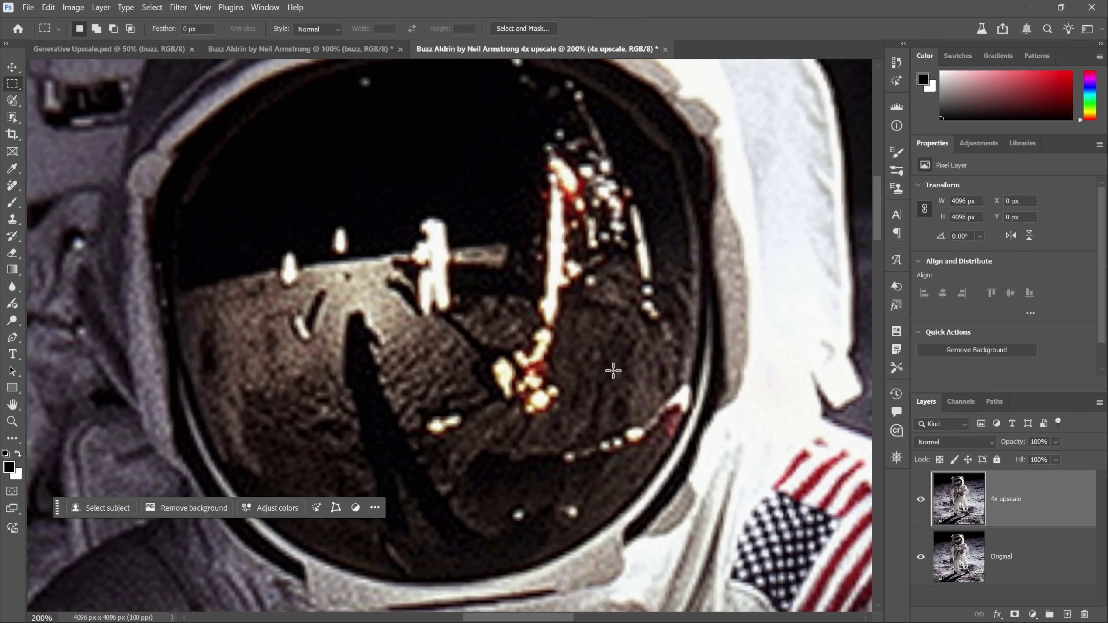
click(921, 499)
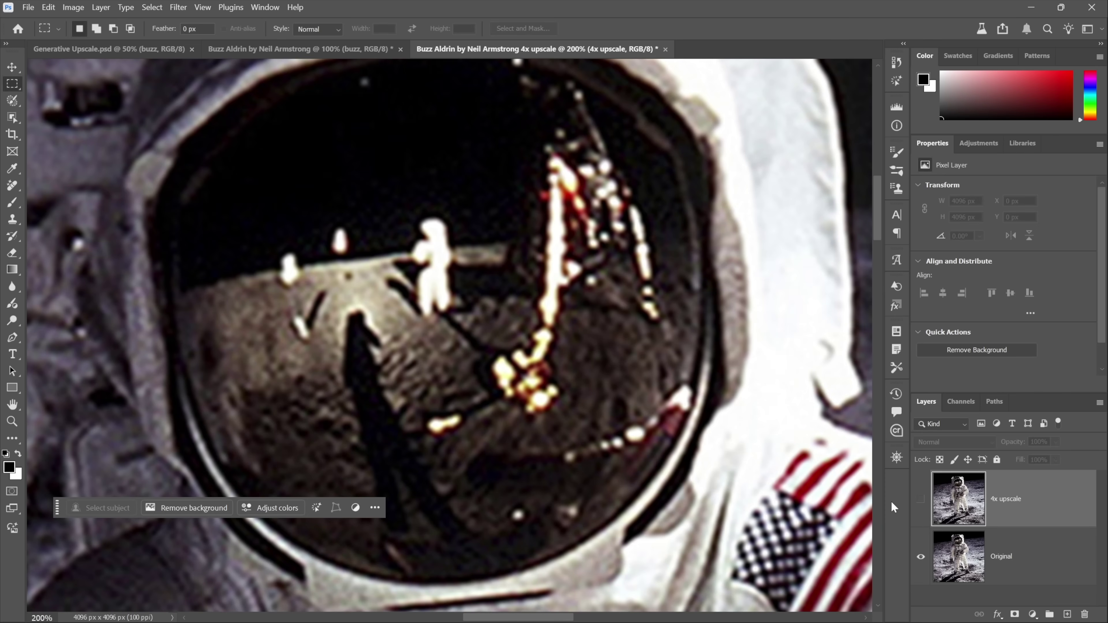
click(920, 499)
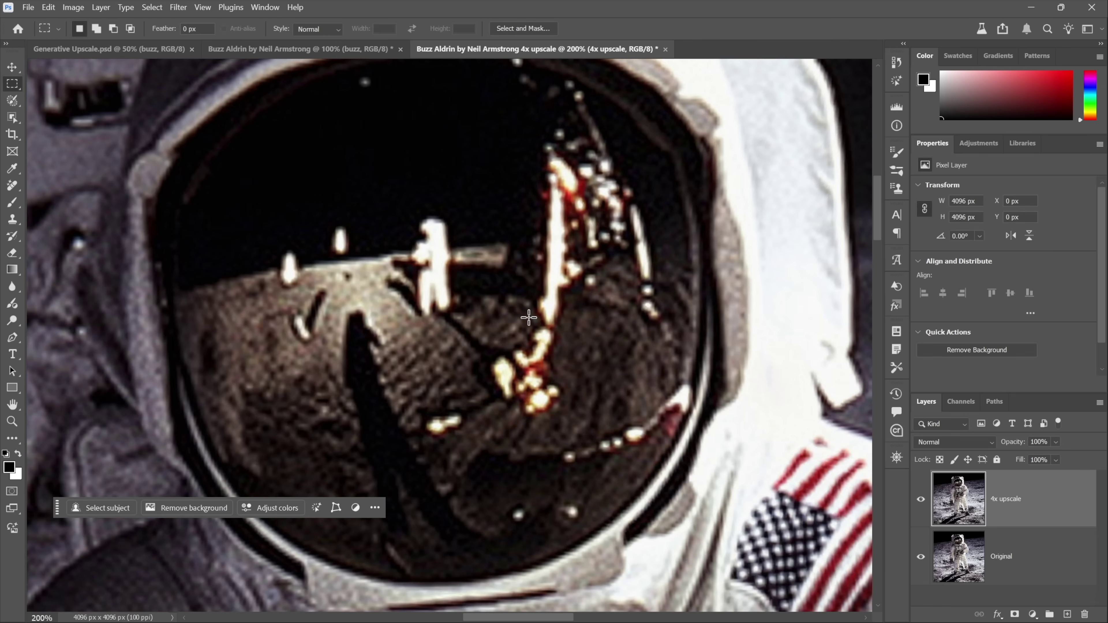
Apply a Median noise filter with a radius of 2 pixels to the 4x upscale layer.
drag(576, 427, 350, 231)
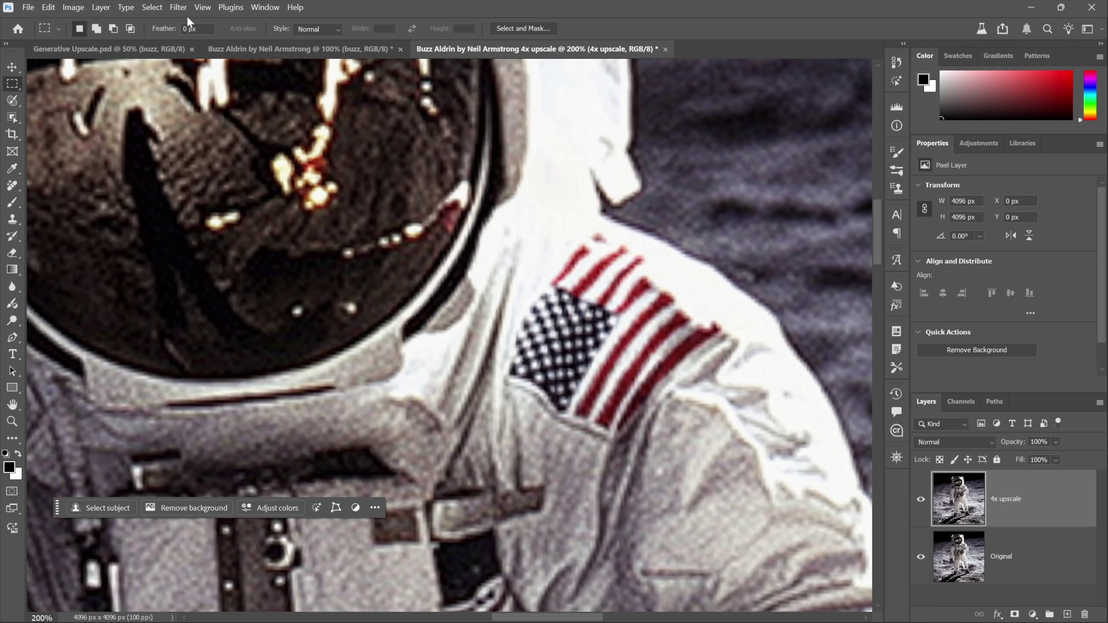
click(178, 7)
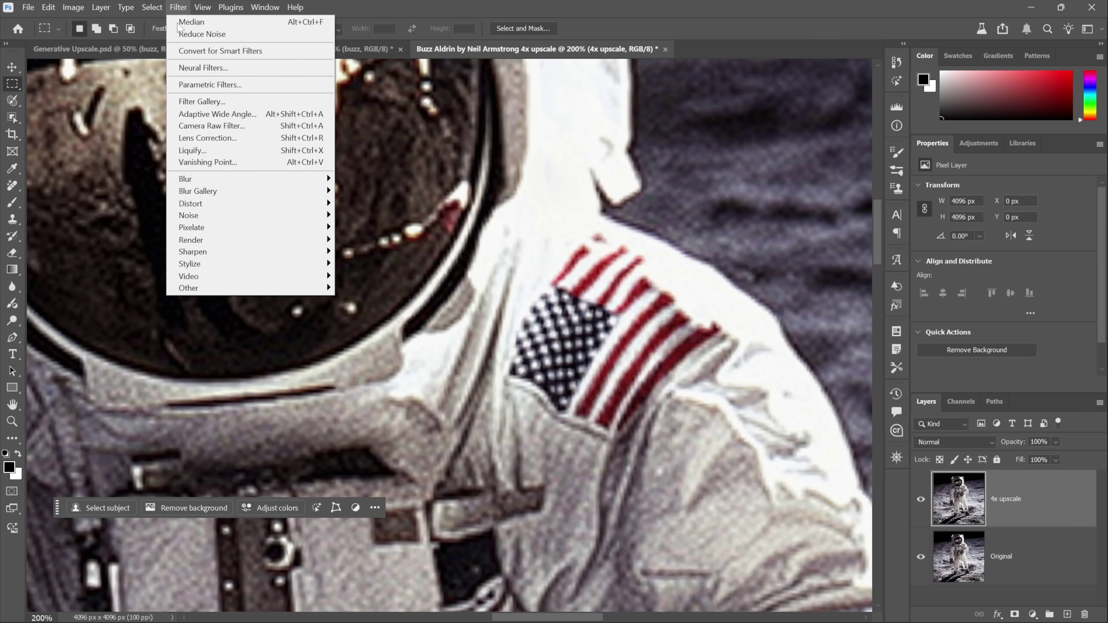
mouse_move(259, 217)
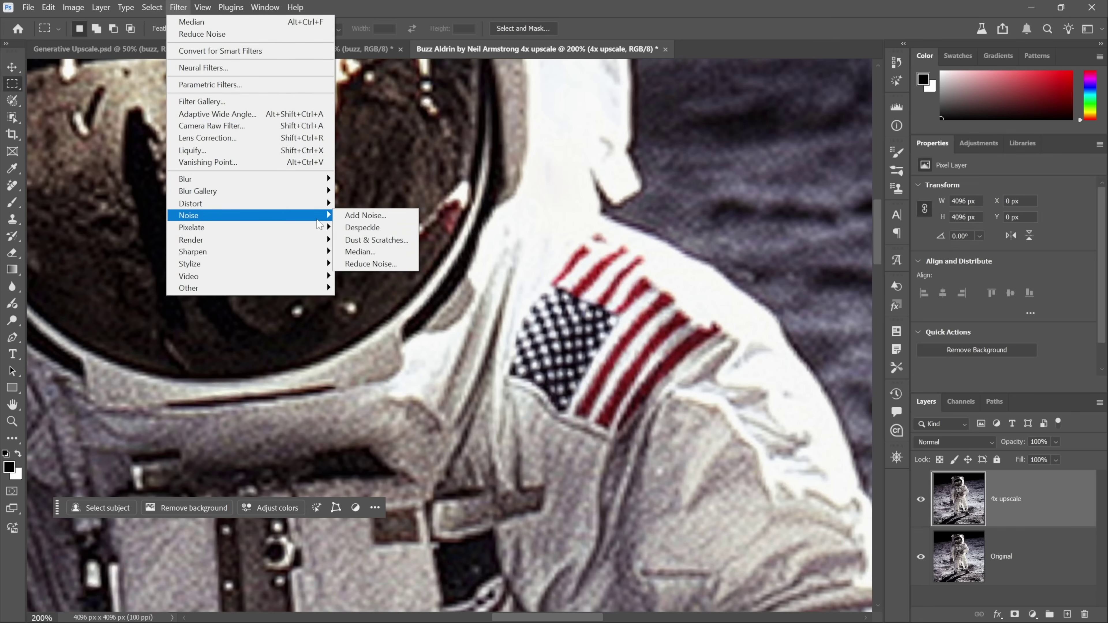
click(385, 256)
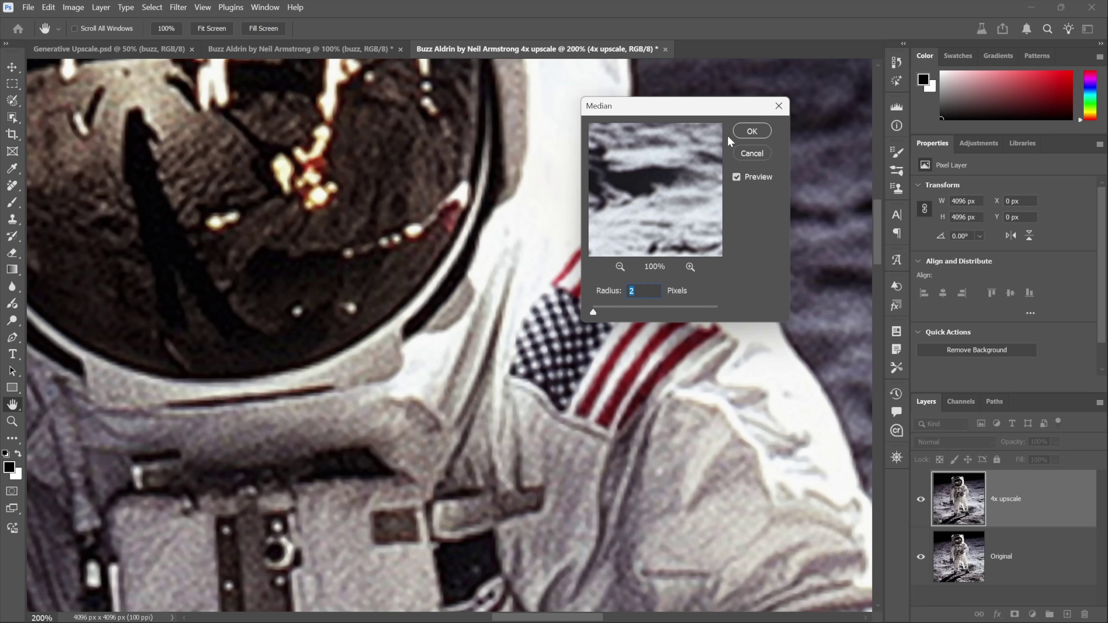
click(746, 132)
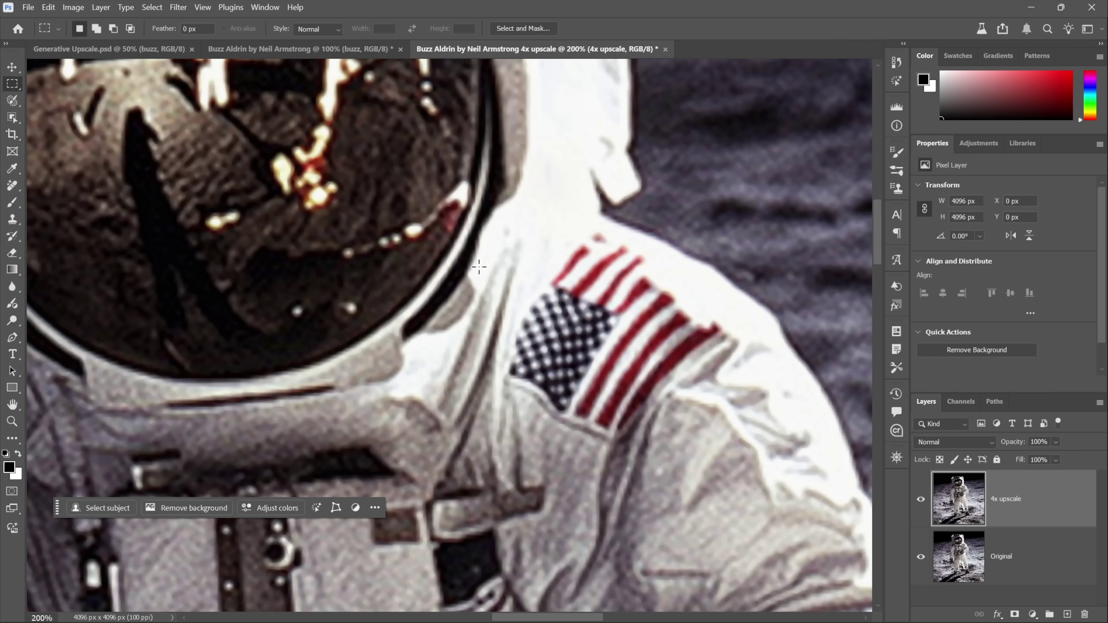
Switch to Rubber duck on pool.psd and make the duck layer, point color with Variance, visible over the pool photo.
key(ctrl+Tab)
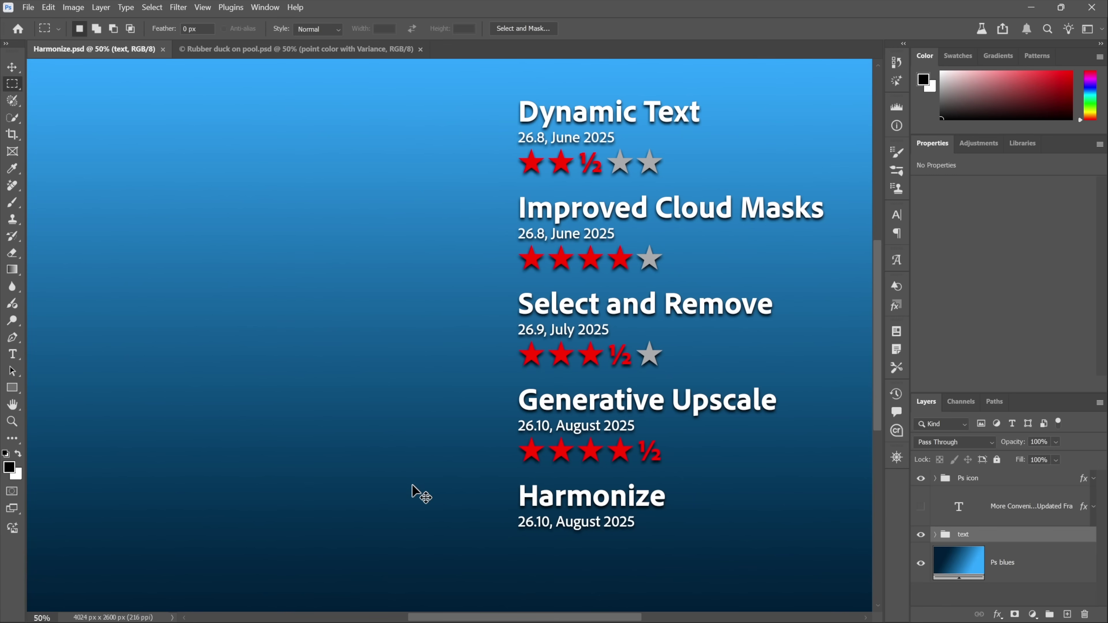
key(ctrl+Tab)
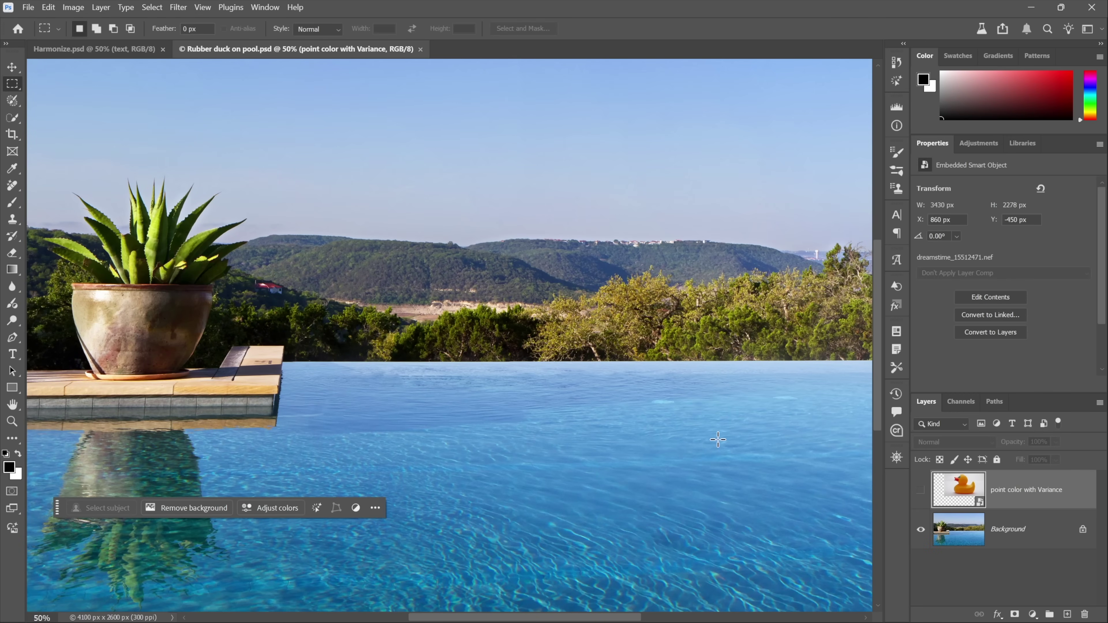
click(921, 490)
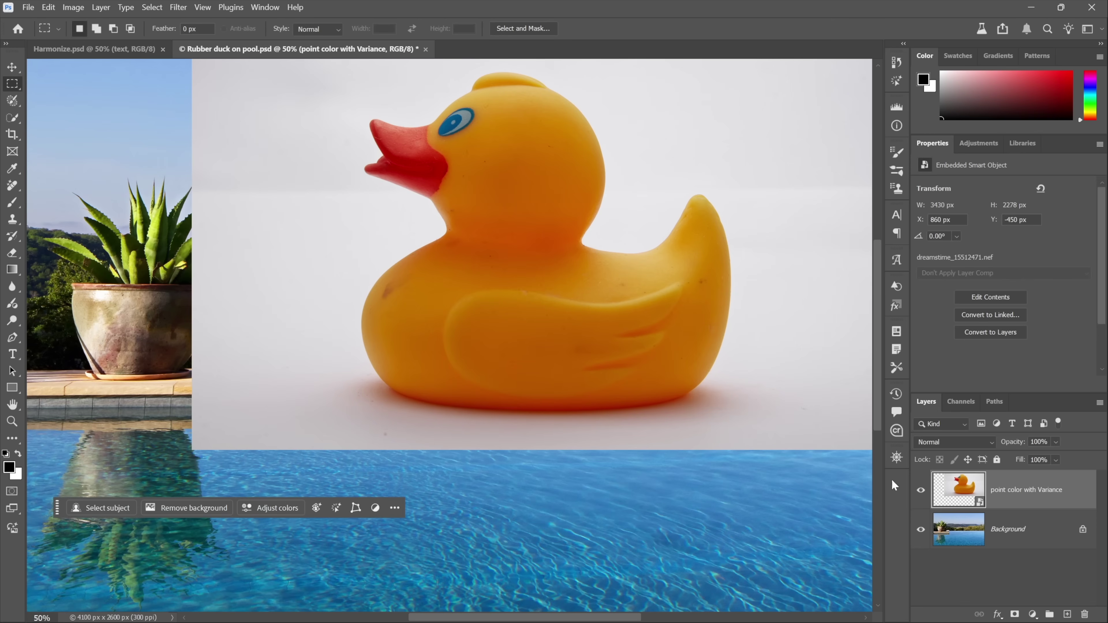
click(921, 491)
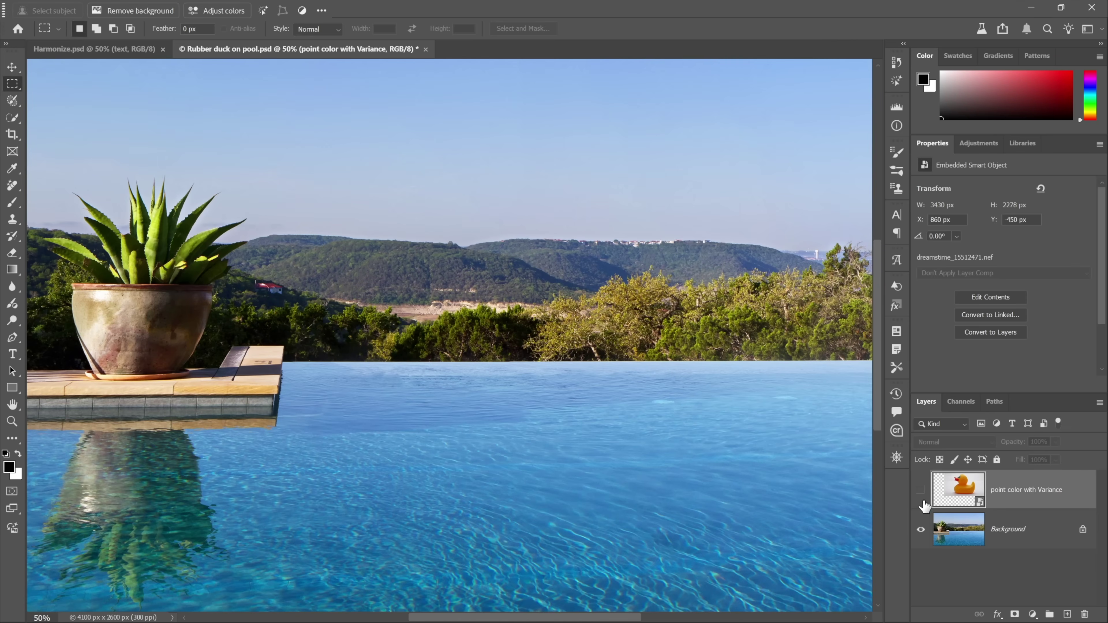
click(920, 489)
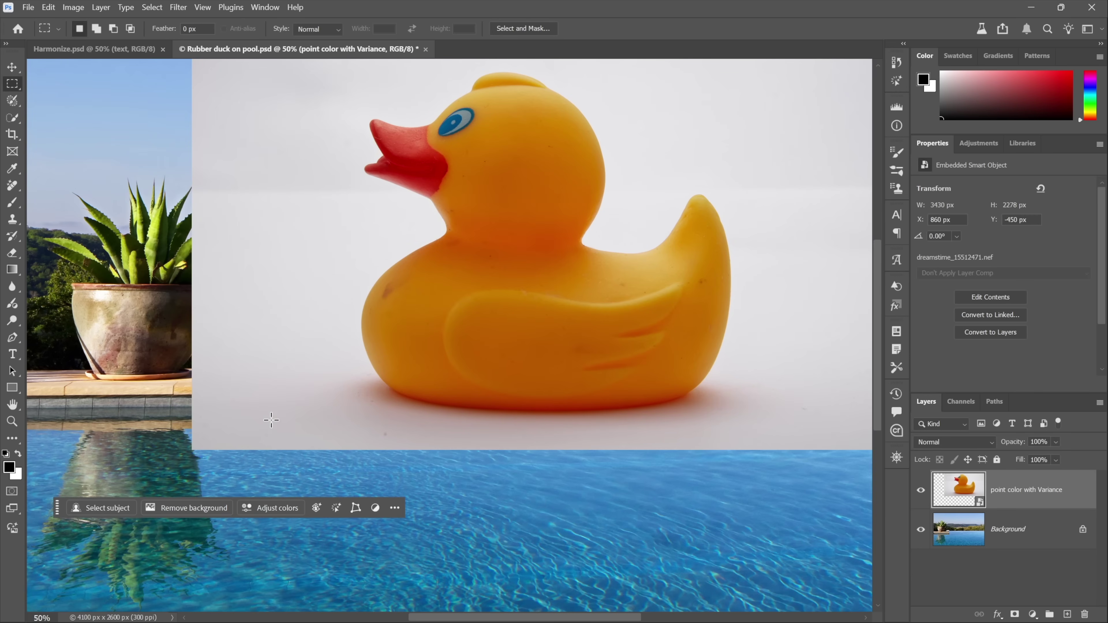
Remove the duck layer's background and run Harmonize to blend the duck into the pool scene.
click(210, 509)
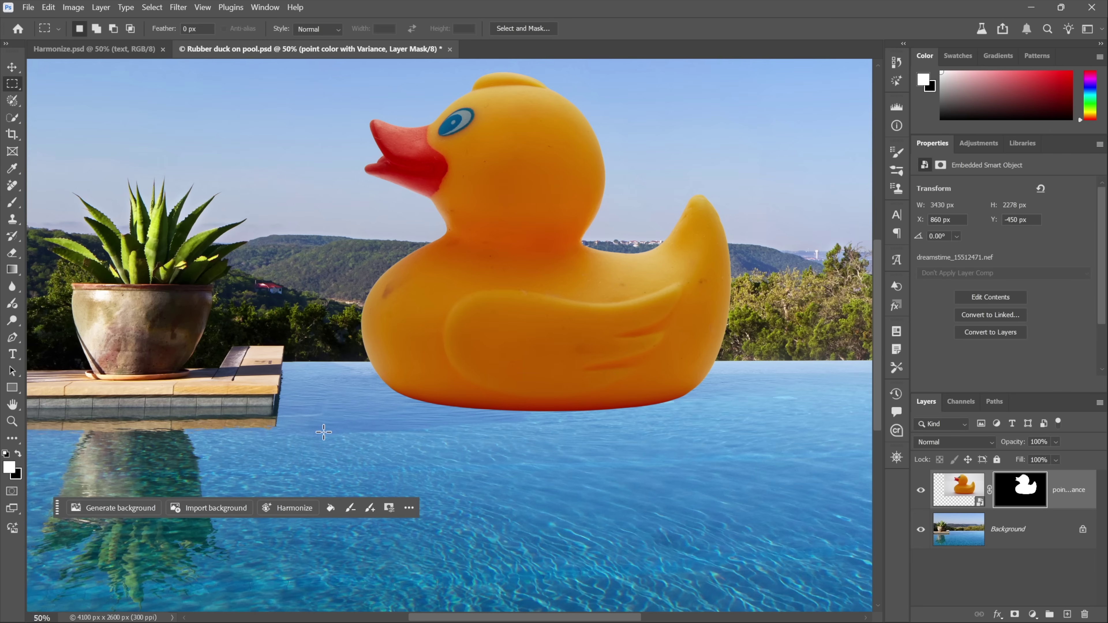
click(291, 508)
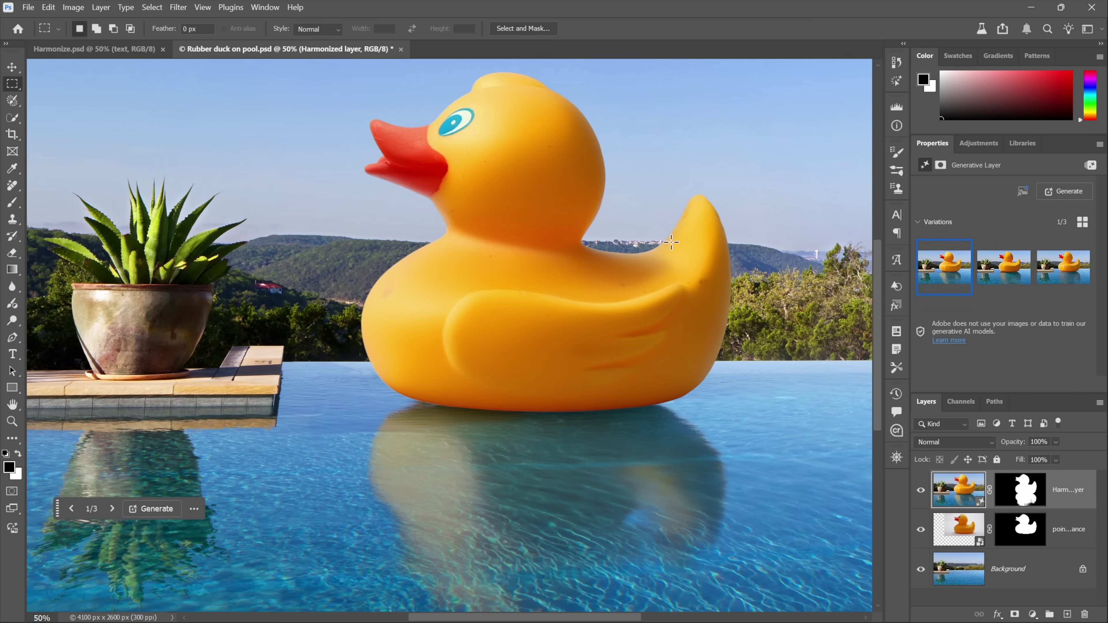
Preview the other Harmonize variations, return to the first, and compare the duck with the Harmonized layer hidden and shown.
click(991, 271)
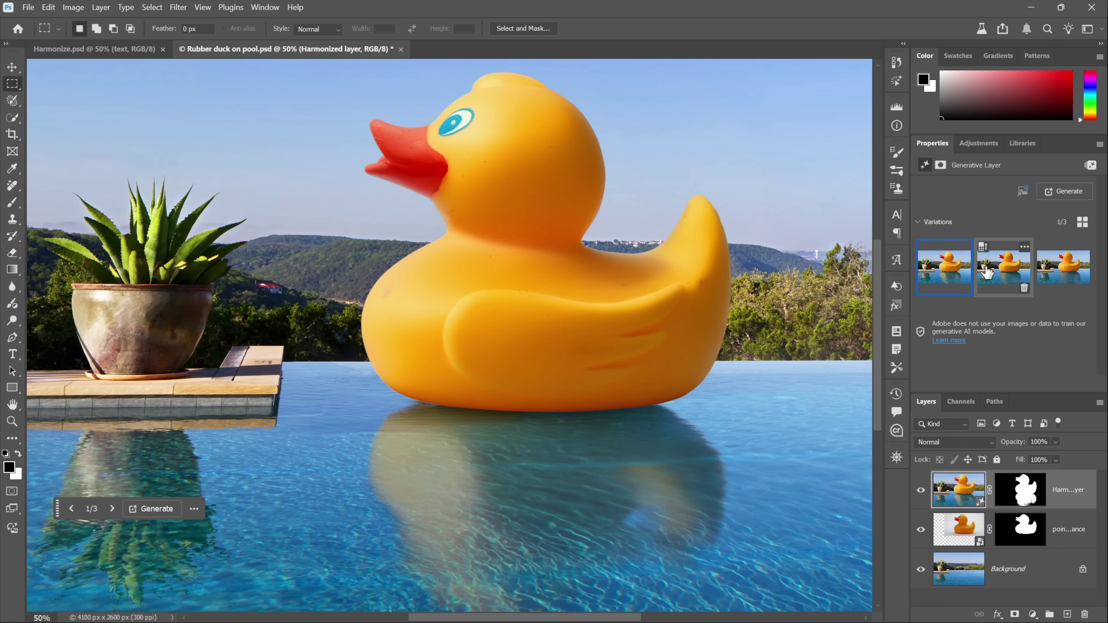
click(1064, 267)
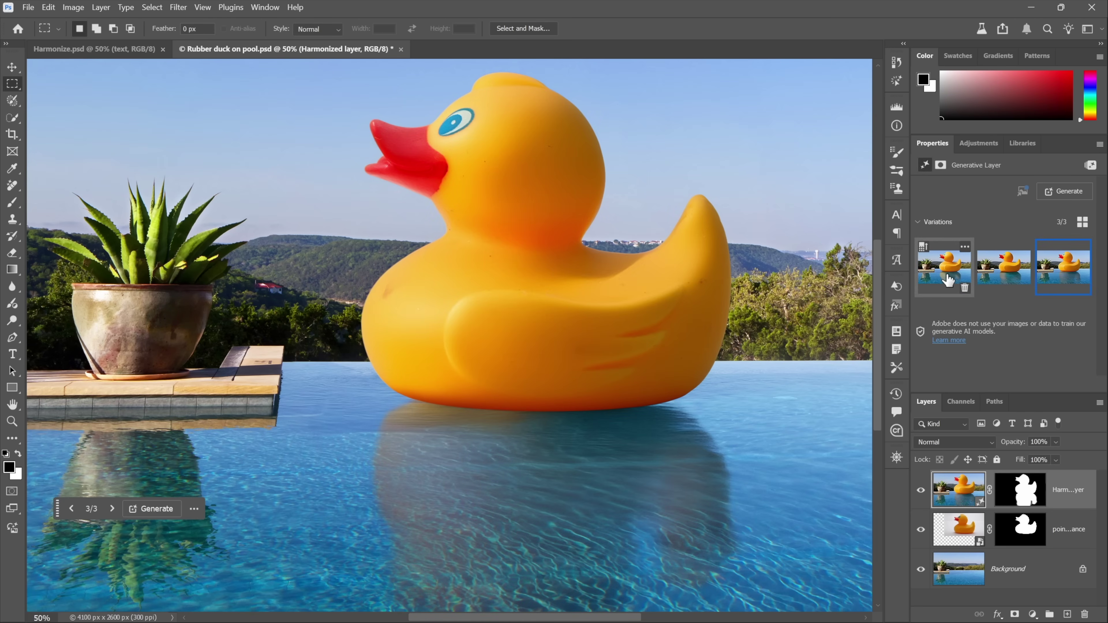
click(947, 279)
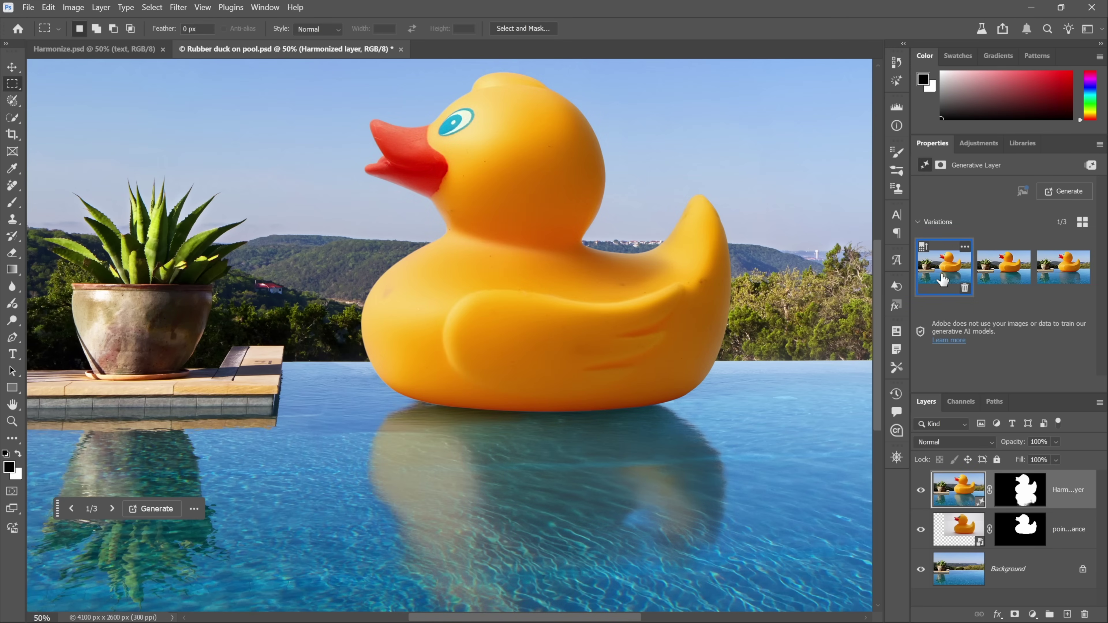
click(921, 491)
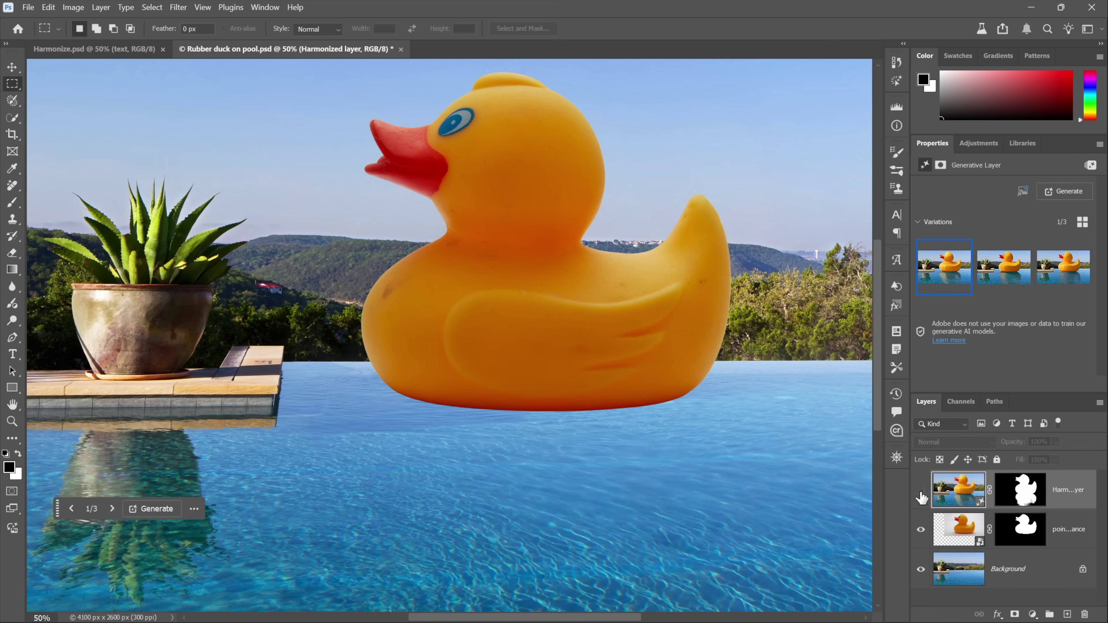
click(921, 490)
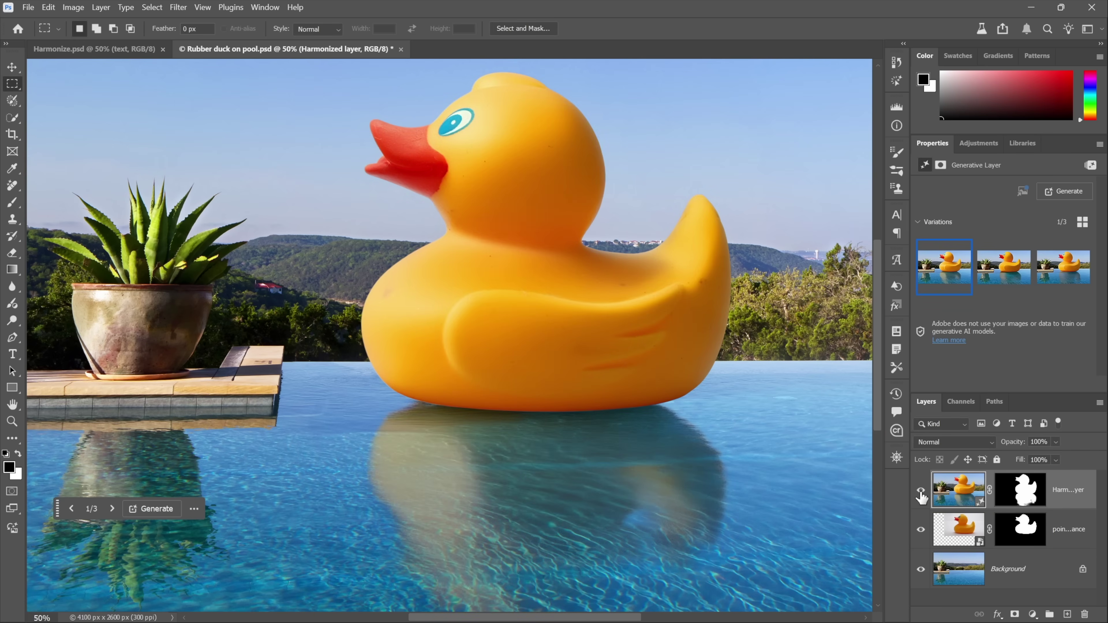
Hide the original duck layer and check the Harmonized layer with its mask disabled, re-enabling the mask.
click(921, 530)
shift+click(1023, 495)
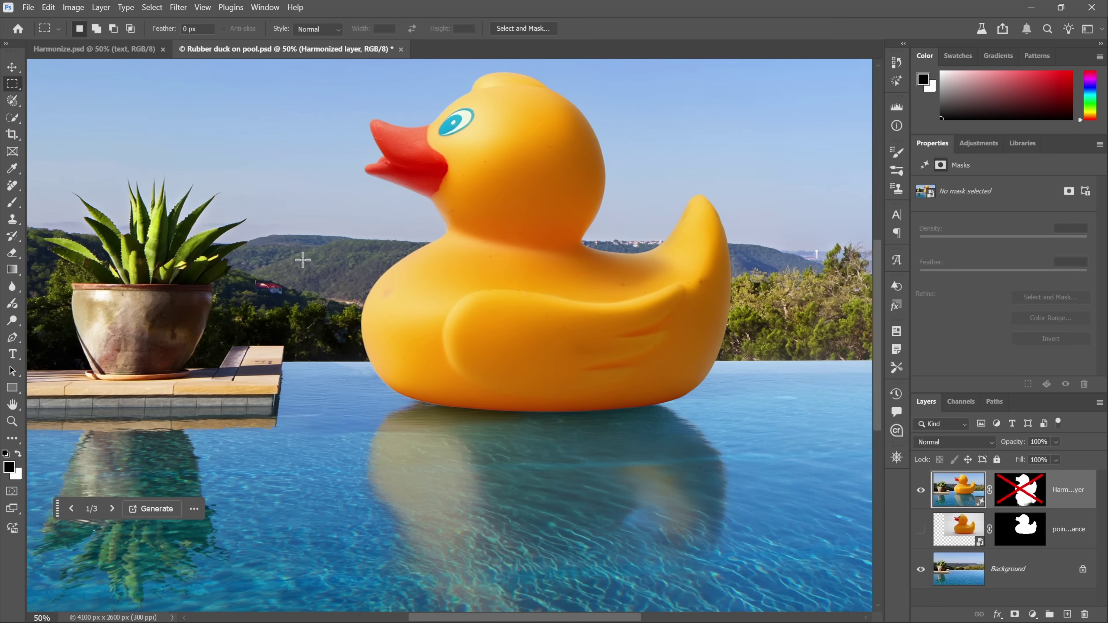
shift+click(1026, 492)
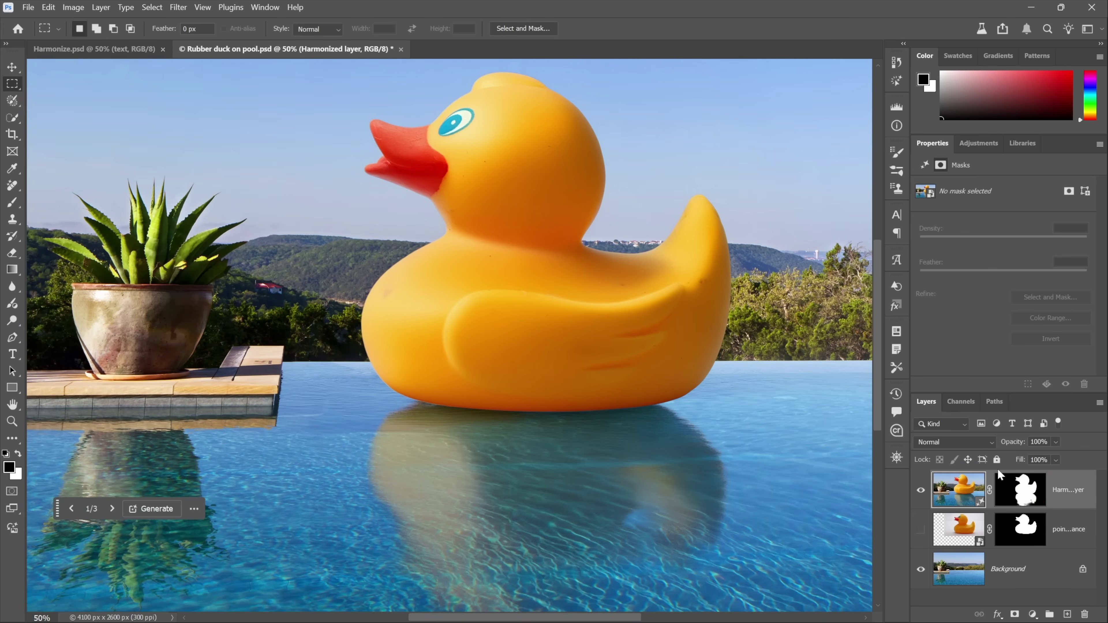
Compare the Harmonized layer's second and third variations, return to the first, and switch to Harmonize.psd.
click(960, 485)
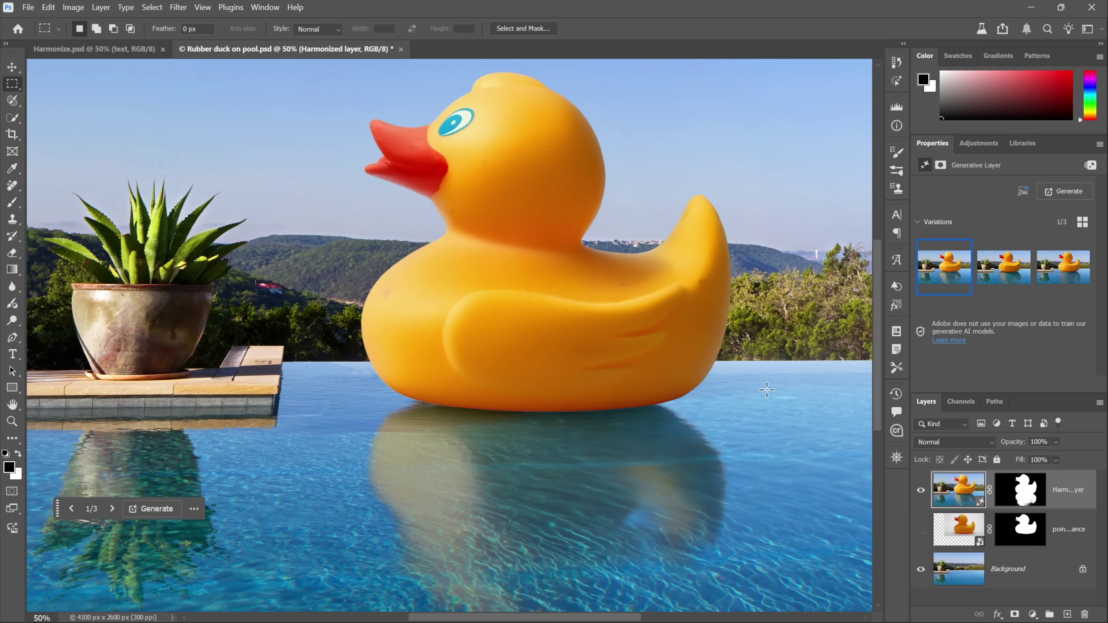
click(1009, 280)
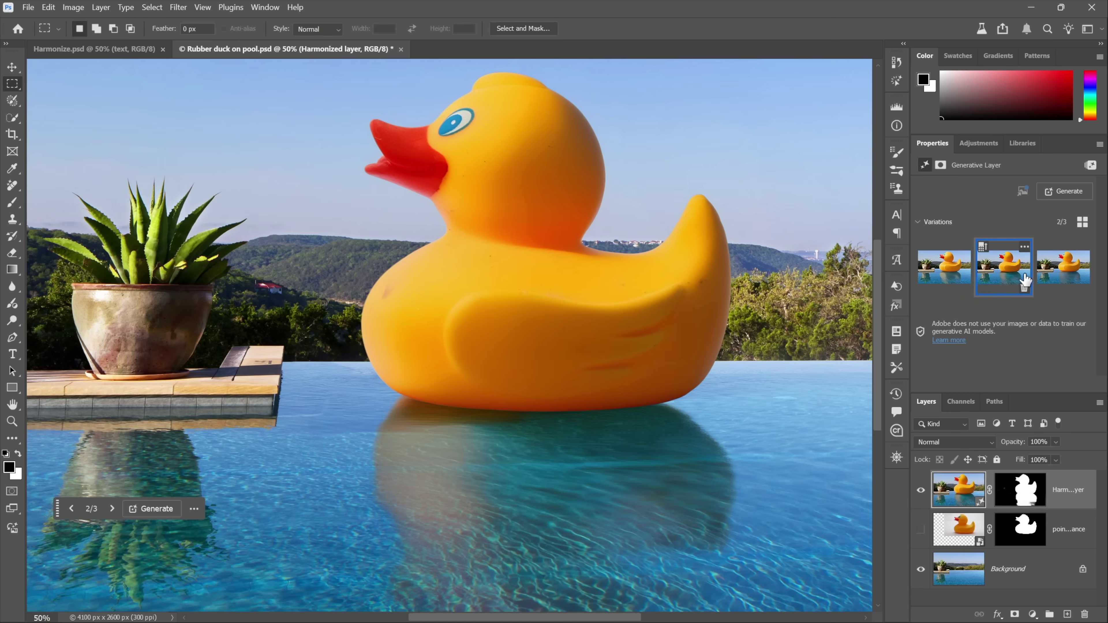
click(1055, 278)
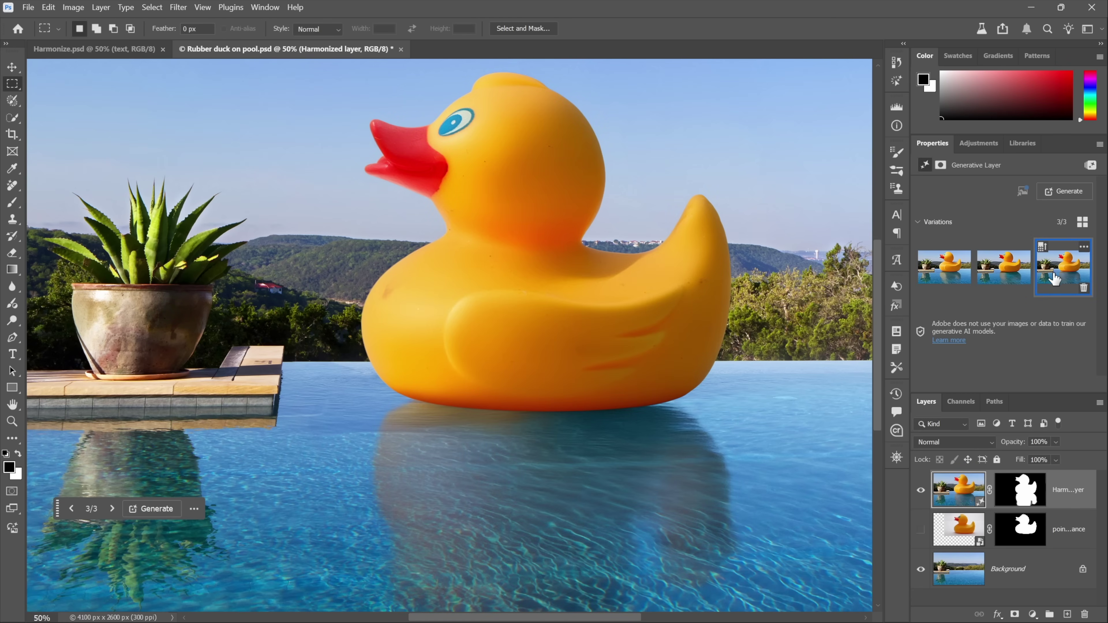
click(939, 283)
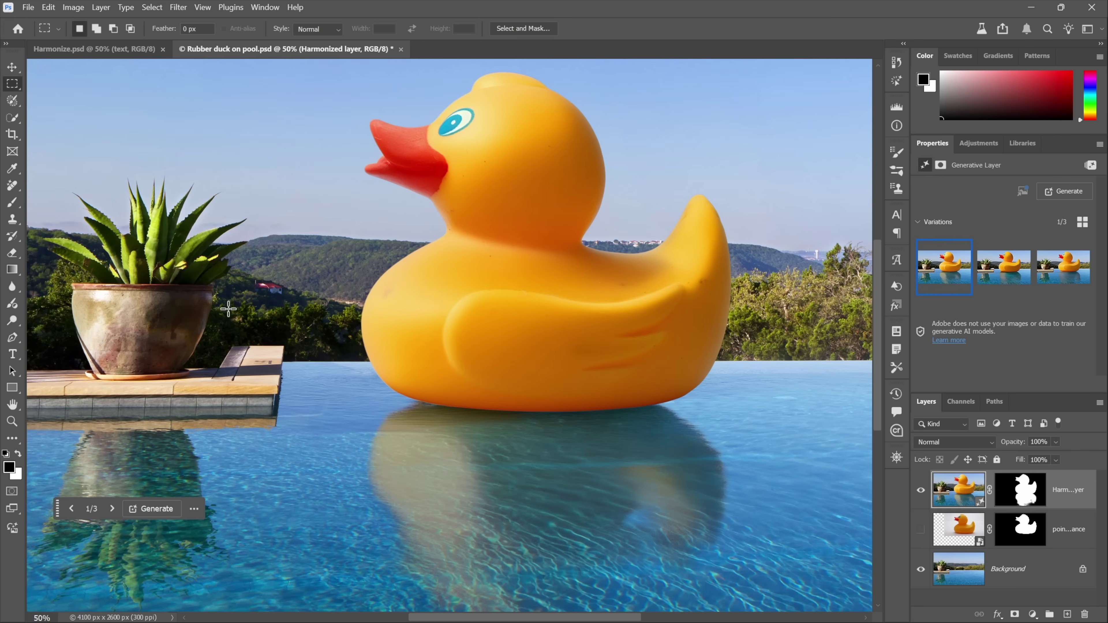
key(ctrl+Tab)
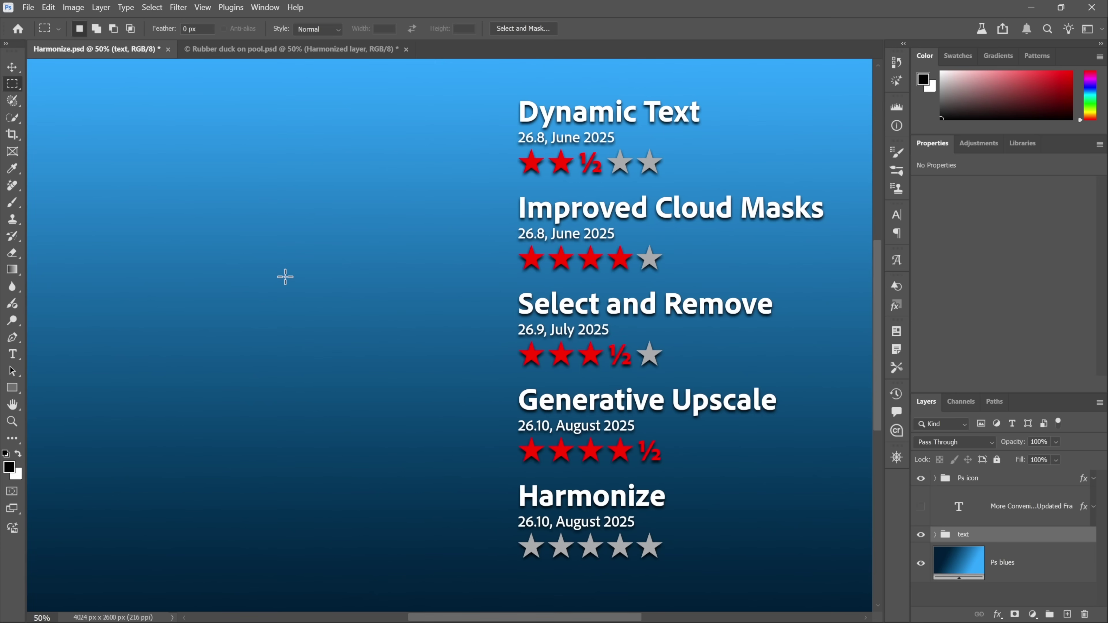